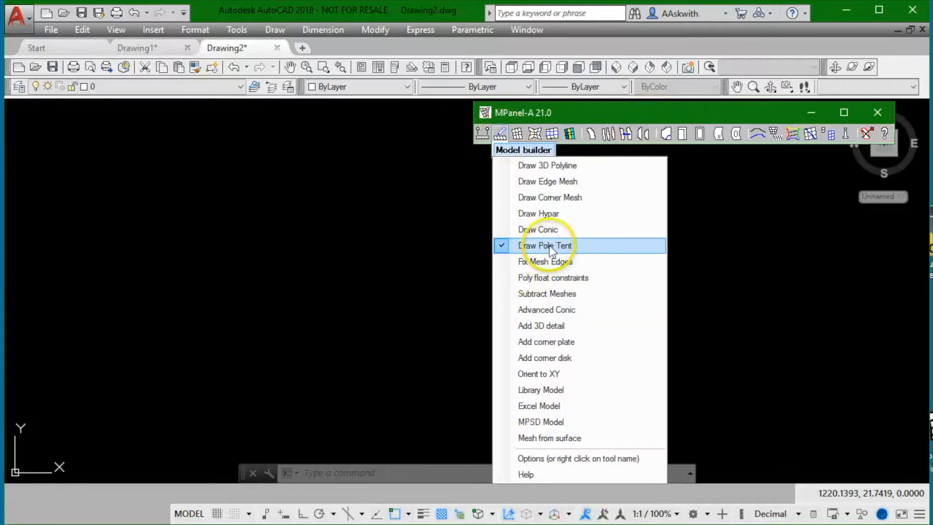
- Insert a pole tent model with the Draw Pole Tent tool in an empty area of the drawing
{"action": "left_click", "coordinate": [539, 246]}
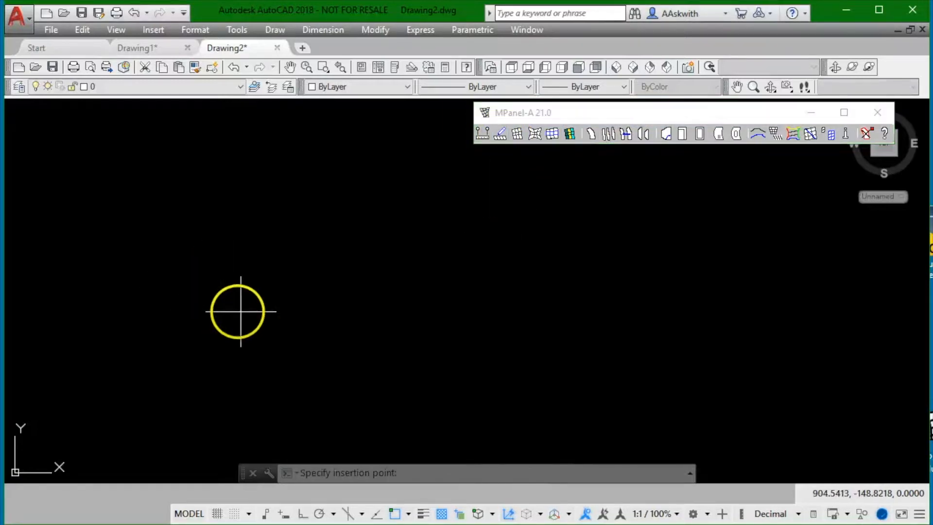
{"action": "left_click", "coordinate": [238, 311]}
{"action": "scroll", "coordinate": [175, 307], "scroll_direction": "up", "scroll_amount": 4}
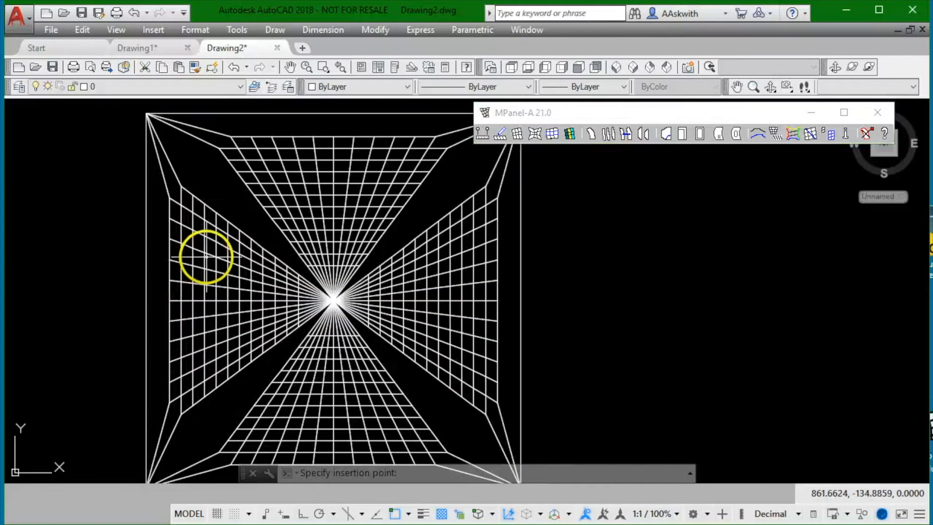
{"action": "scroll", "coordinate": [204, 256], "scroll_direction": "down", "scroll_amount": 2}
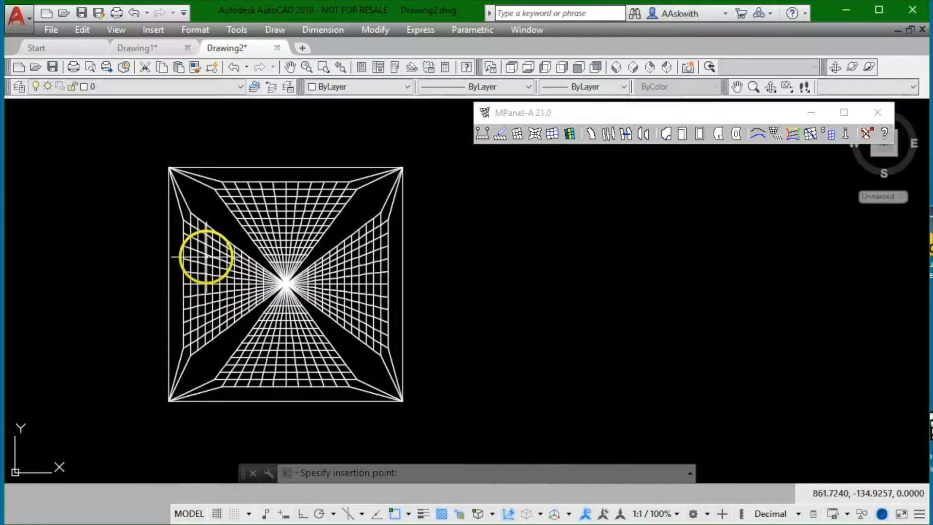
- In a tilted 3D view, select the vertical centre pole line of the tent and colour it Magenta
{"action": "left_click", "coordinate": [836, 68]}
{"action": "left_click_drag", "start_coordinate": [344, 400], "coordinate": [395, 296]}
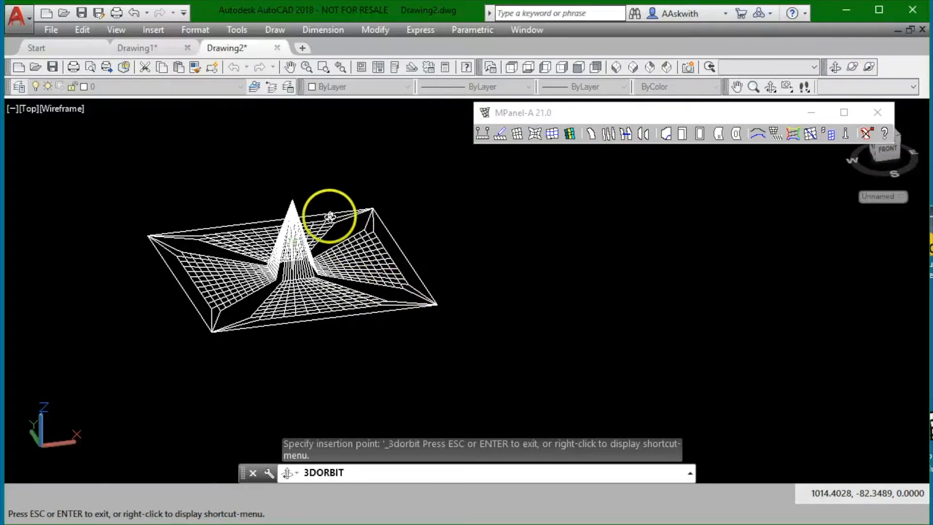
{"action": "key", "text": "Escape"}
{"action": "left_click", "coordinate": [268, 161]}
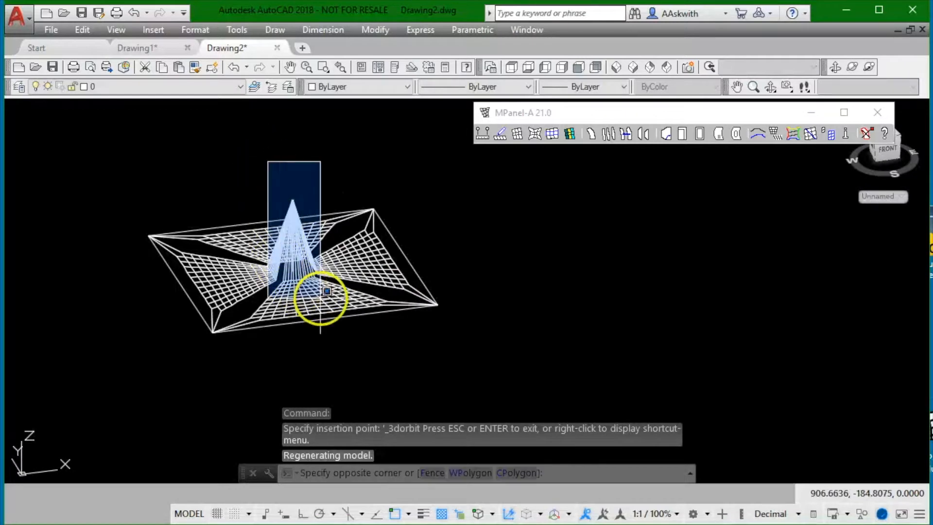
{"action": "left_click", "coordinate": [319, 296]}
{"action": "left_click", "coordinate": [407, 87]}
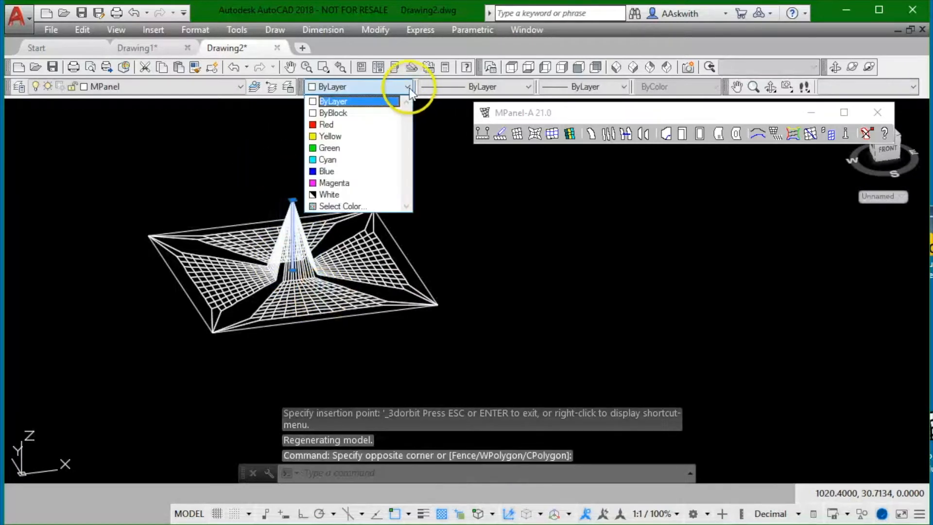
{"action": "left_click", "coordinate": [350, 181]}
{"action": "key", "text": "Escape"}
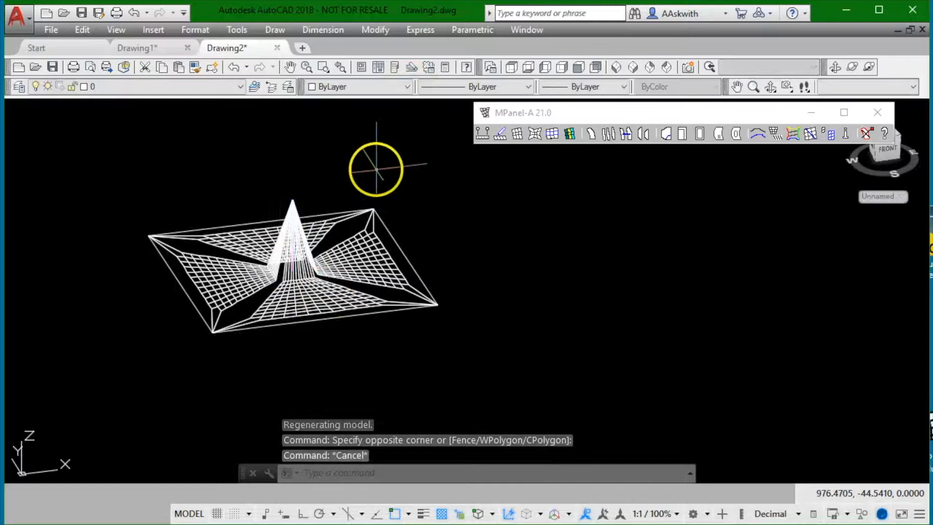
- Relax the cable edge meshes of the whole tent model and remove the red original meshes
{"action": "scroll", "coordinate": [370, 172], "scroll_direction": "up", "scroll_amount": 2}
{"action": "scroll", "coordinate": [369, 172], "scroll_direction": "down", "scroll_amount": 2}
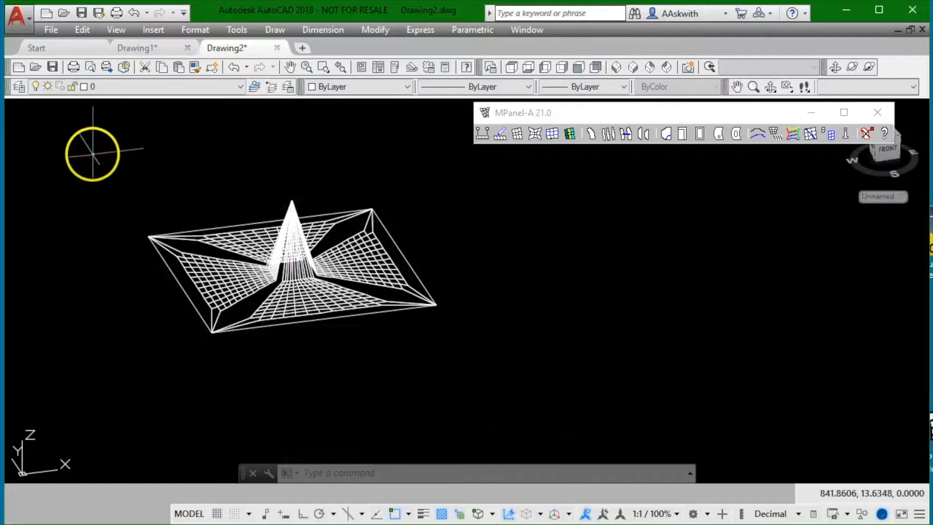
{"action": "left_click", "coordinate": [92, 154]}
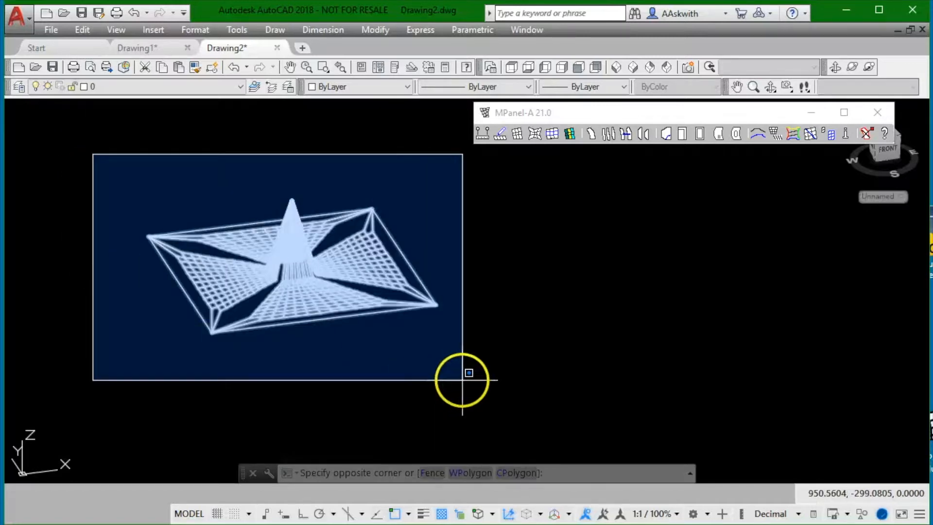
{"action": "left_click", "coordinate": [462, 379]}
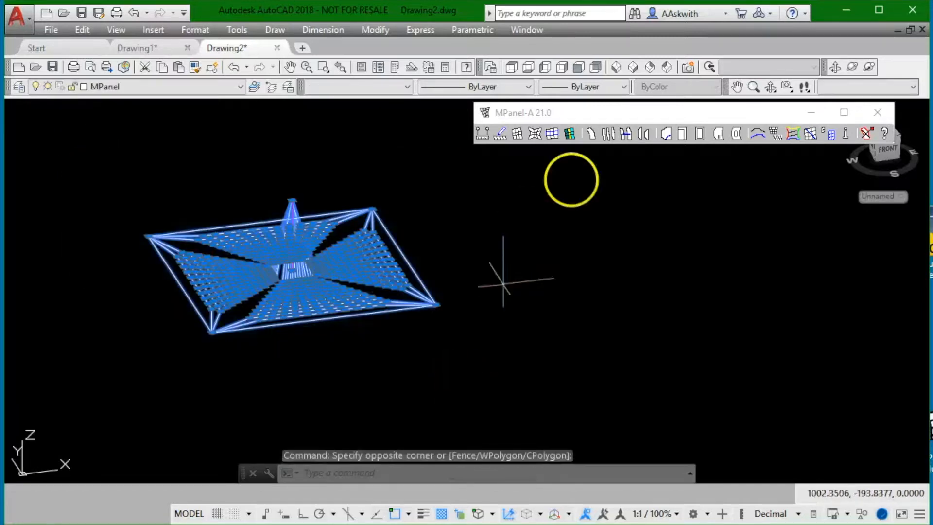
{"action": "left_click", "coordinate": [615, 113]}
{"action": "left_click", "coordinate": [537, 137]}
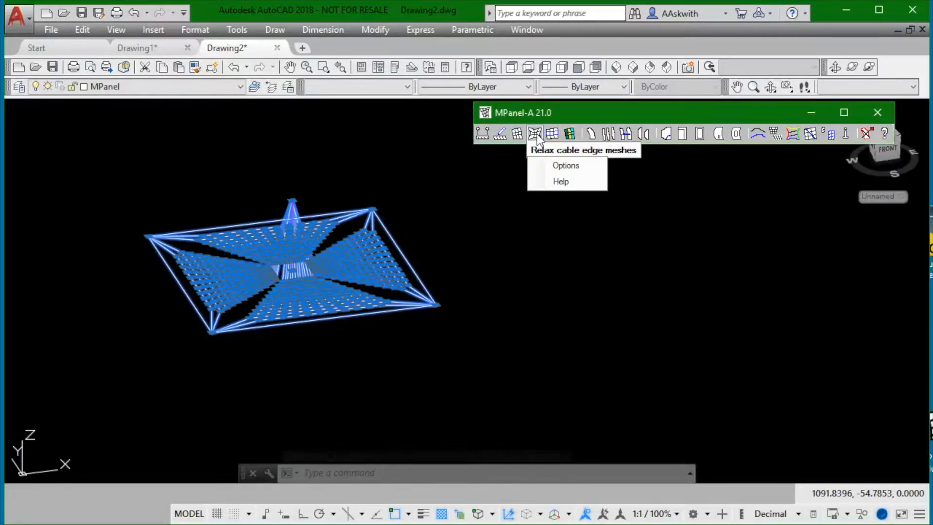
{"action": "left_click", "coordinate": [481, 153]}
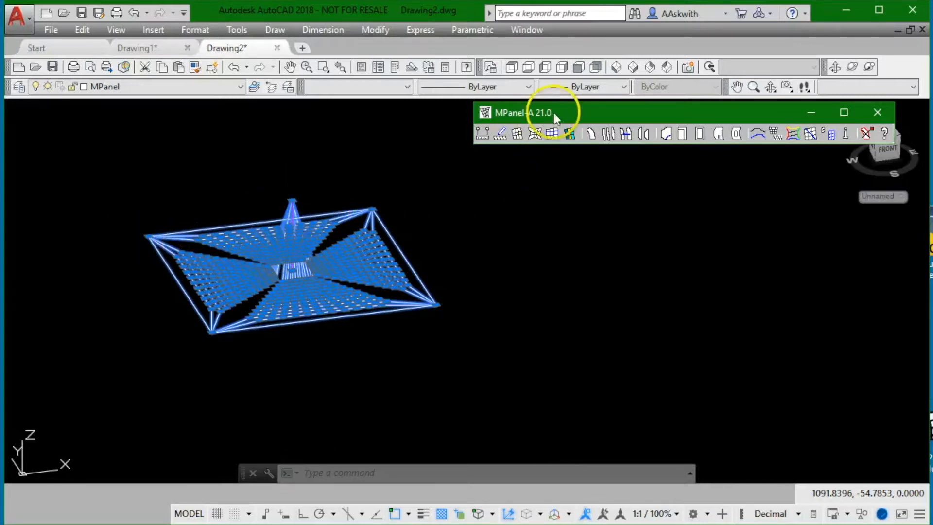
{"action": "left_click", "coordinate": [536, 136]}
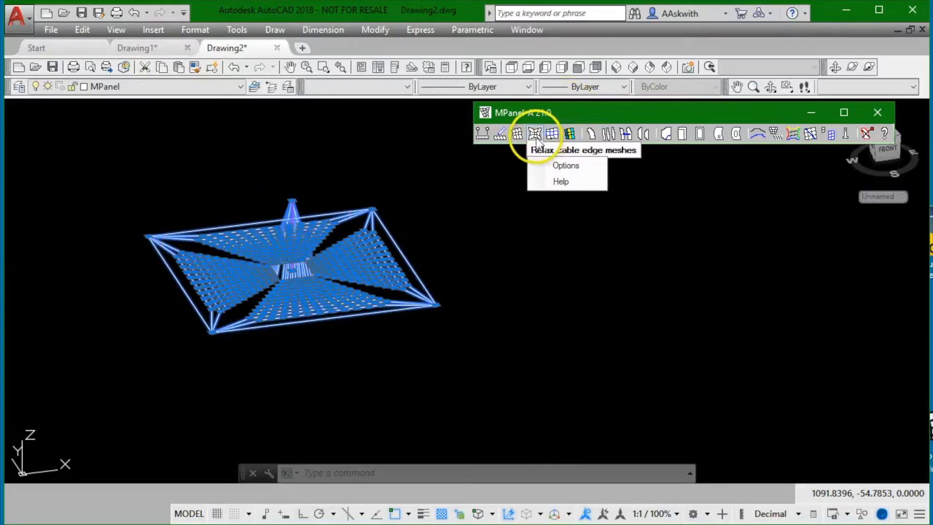
{"action": "left_click", "coordinate": [535, 136]}
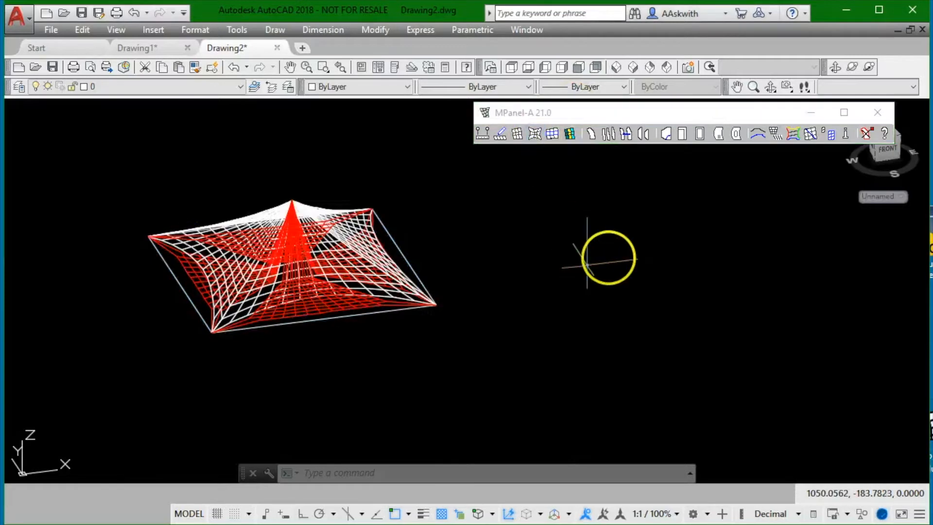
{"action": "left_click", "coordinate": [867, 133]}
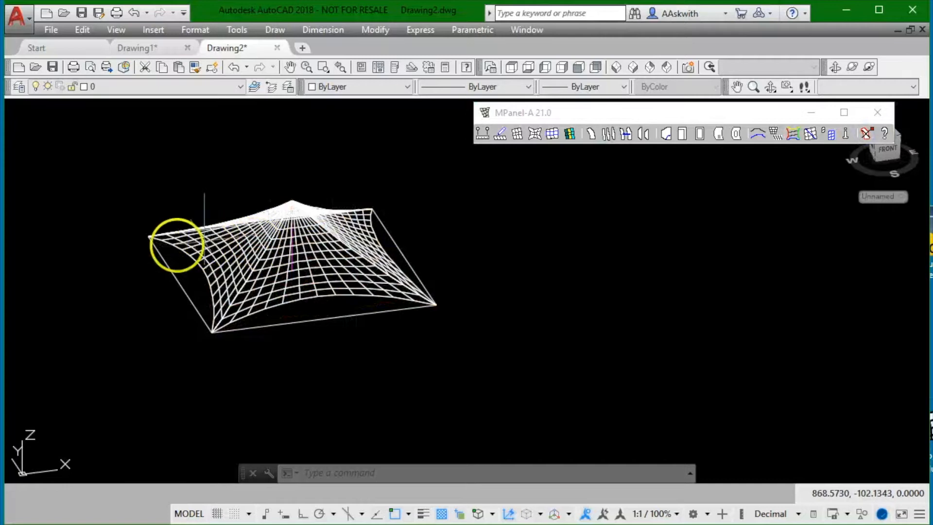
- In the cable edge relaxation options, set the Left and Right cable tension ratios to 0.3
{"action": "scroll", "coordinate": [184, 244], "scroll_direction": "up", "scroll_amount": 4}
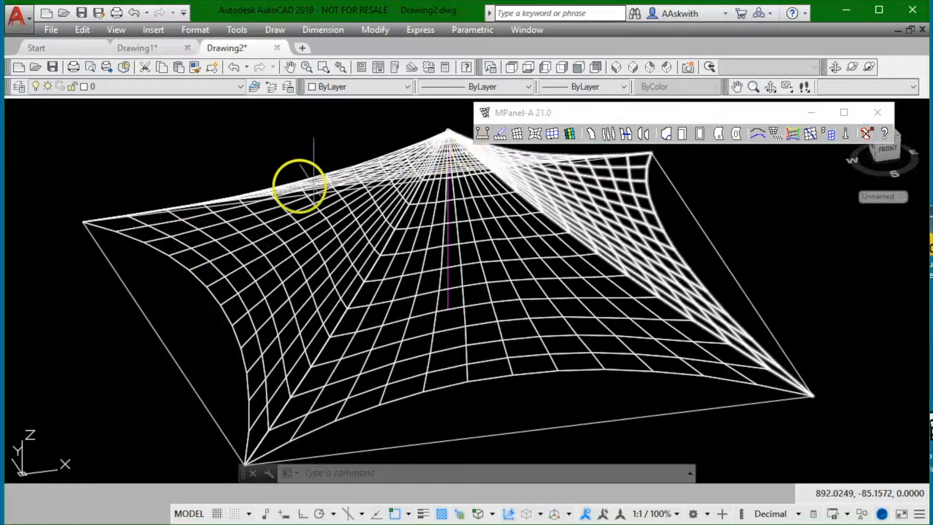
{"action": "scroll", "coordinate": [113, 208], "scroll_direction": "down", "scroll_amount": 4}
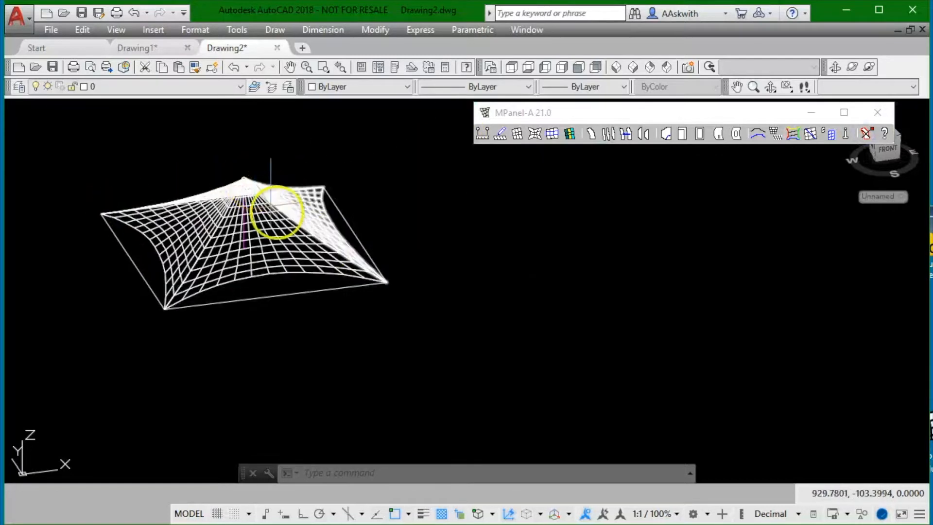
{"action": "scroll", "coordinate": [373, 263], "scroll_direction": "down", "scroll_amount": 2}
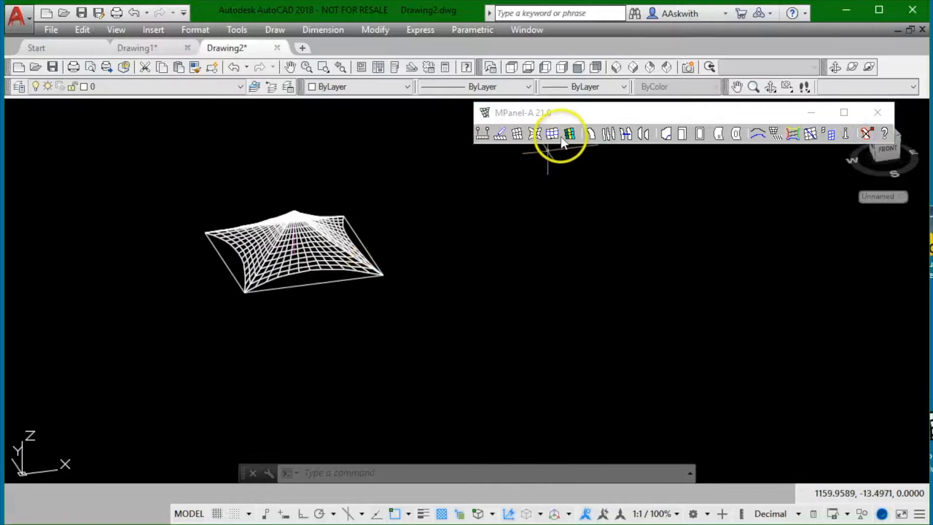
{"action": "left_click", "coordinate": [534, 134]}
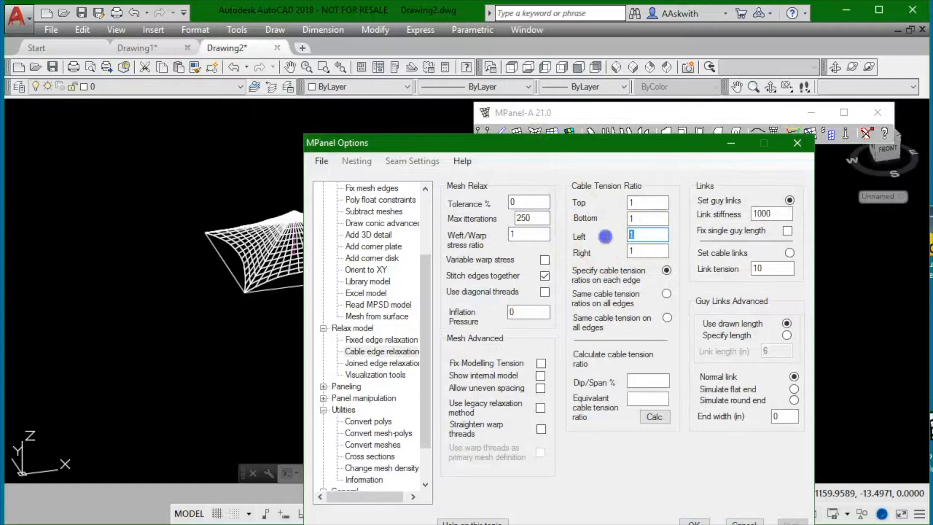
{"action": "type", "text": "0.3"}
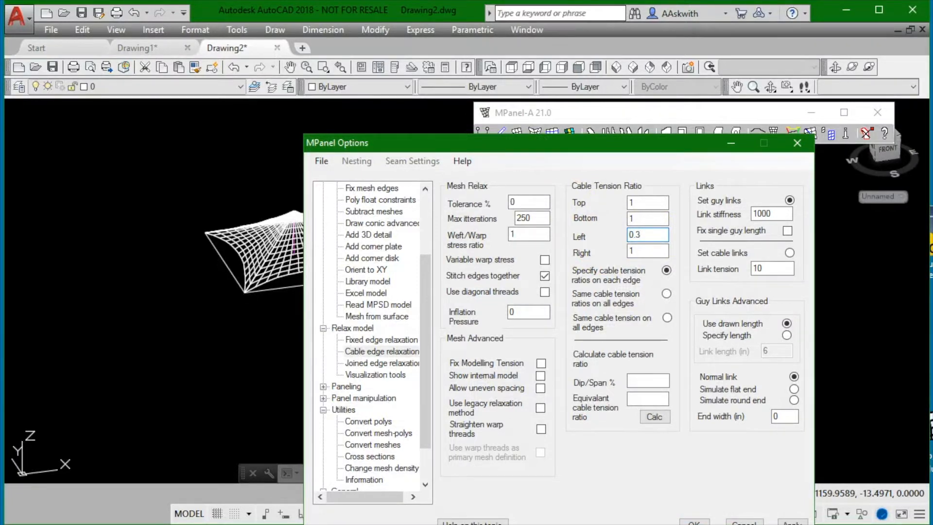
{"action": "type", "text": "0.3"}
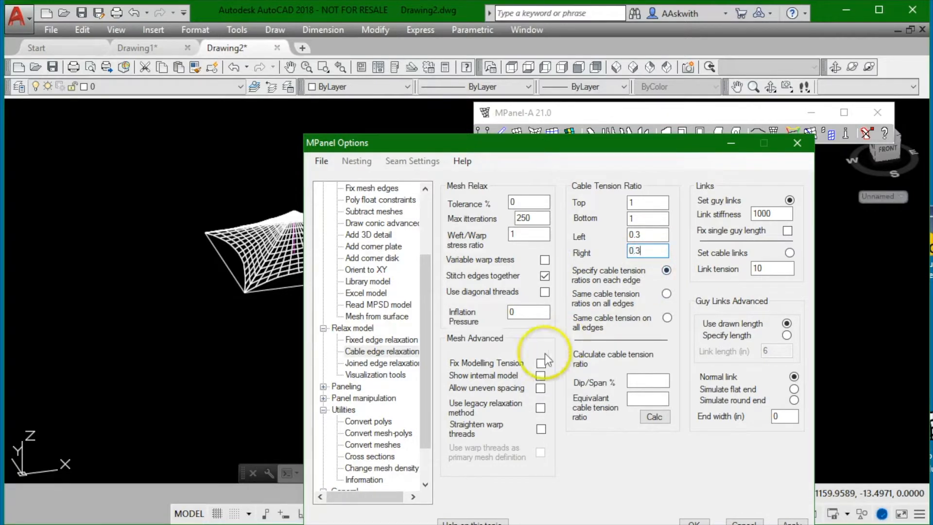
{"action": "left_click", "coordinate": [695, 523]}
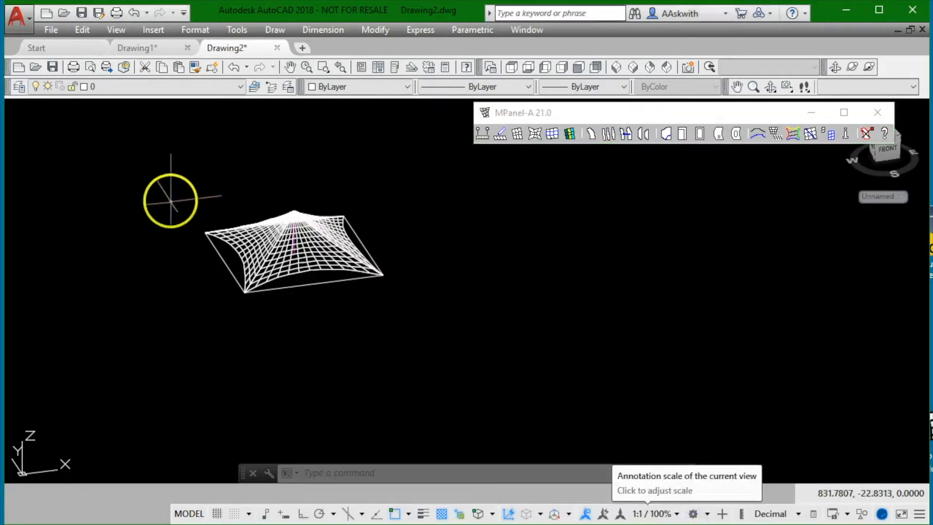
- Relax the whole tent's cable edge meshes again with the new tension ratios and remove the red previous meshes
{"action": "left_click", "coordinate": [167, 170]}
{"action": "left_click", "coordinate": [418, 320]}
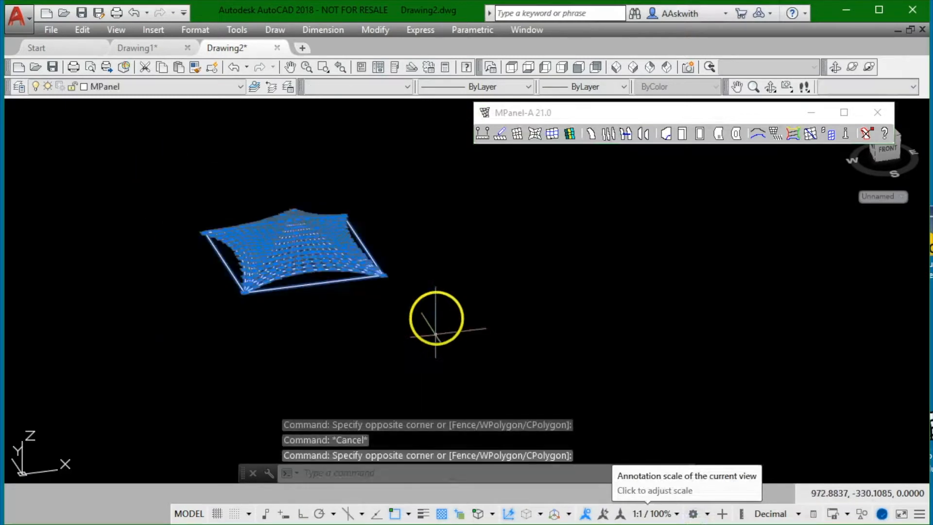
{"action": "left_click", "coordinate": [536, 135]}
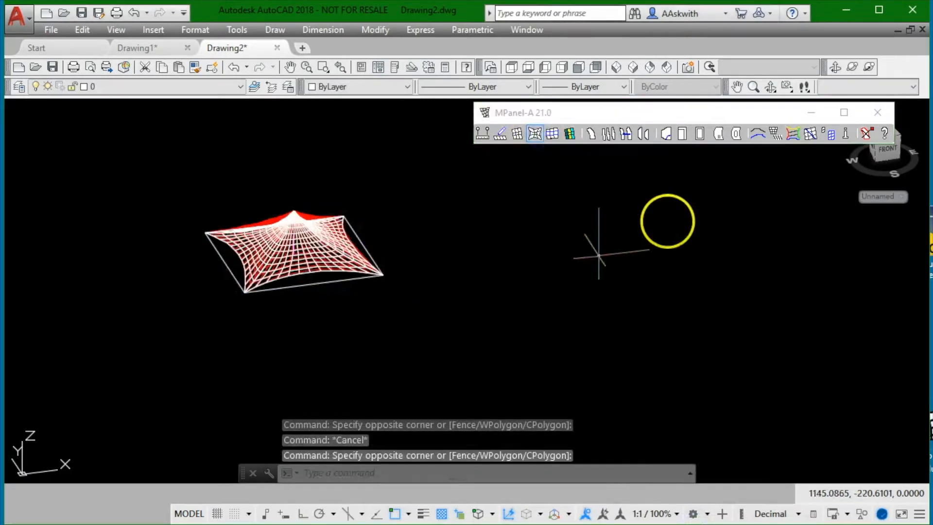
{"action": "left_click", "coordinate": [867, 133]}
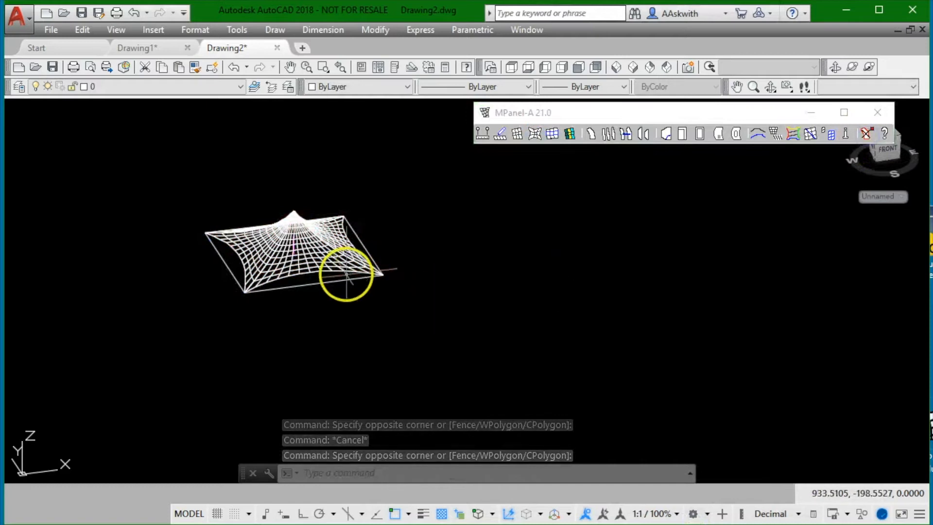
- Draw two connected lines from the tent's rear left corner to the pole base and on to the front left corner
{"action": "scroll", "coordinate": [346, 273], "scroll_direction": "up", "scroll_amount": 3}
{"action": "scroll", "coordinate": [361, 275], "scroll_direction": "down", "scroll_amount": 1}
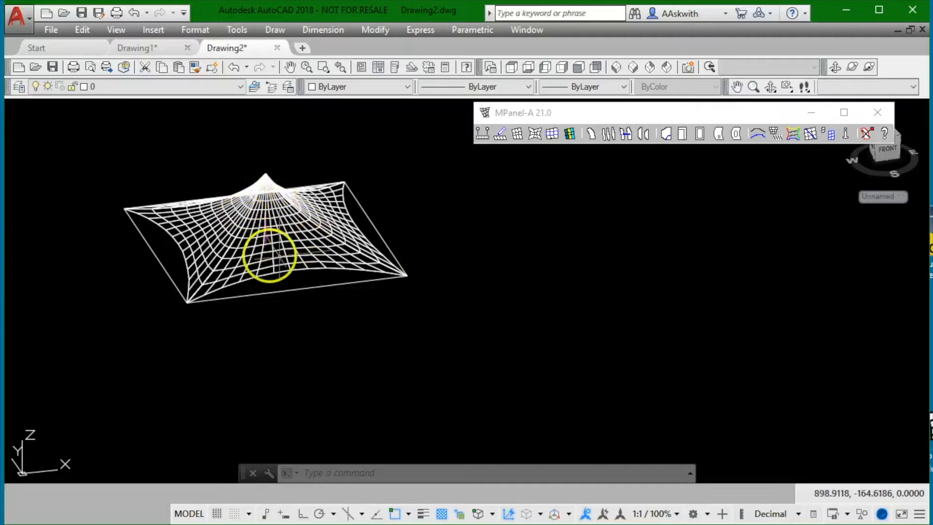
{"action": "scroll", "coordinate": [229, 179], "scroll_direction": "up", "scroll_amount": 3}
{"action": "scroll", "coordinate": [232, 183], "scroll_direction": "down", "scroll_amount": 1}
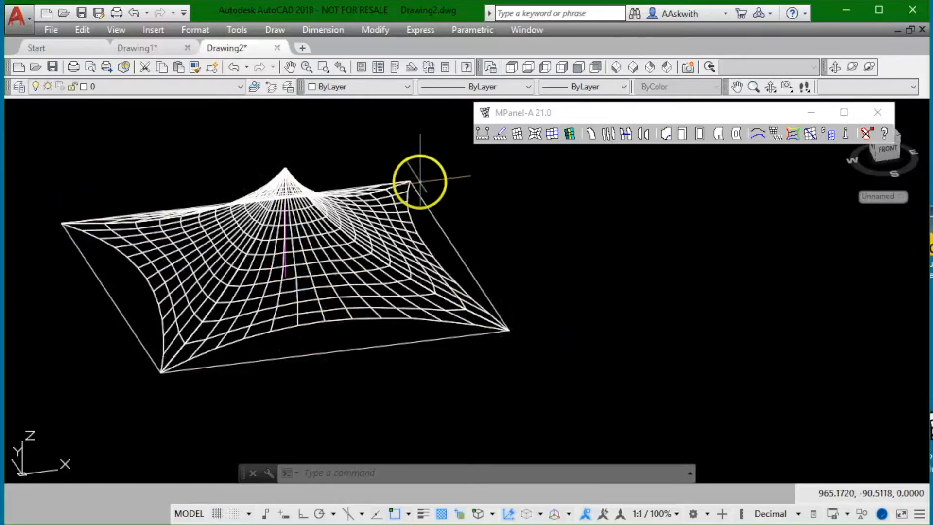
{"action": "left_click", "coordinate": [275, 30]}
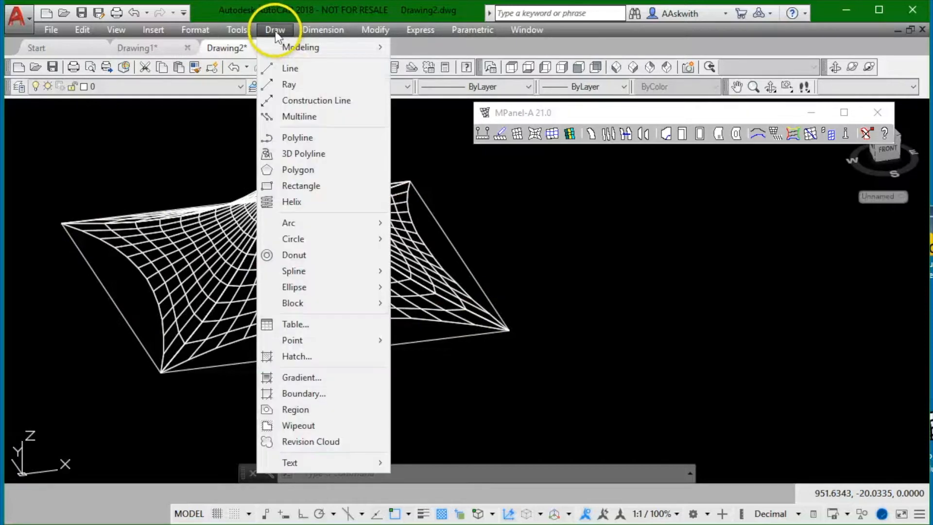
{"action": "left_click", "coordinate": [288, 63]}
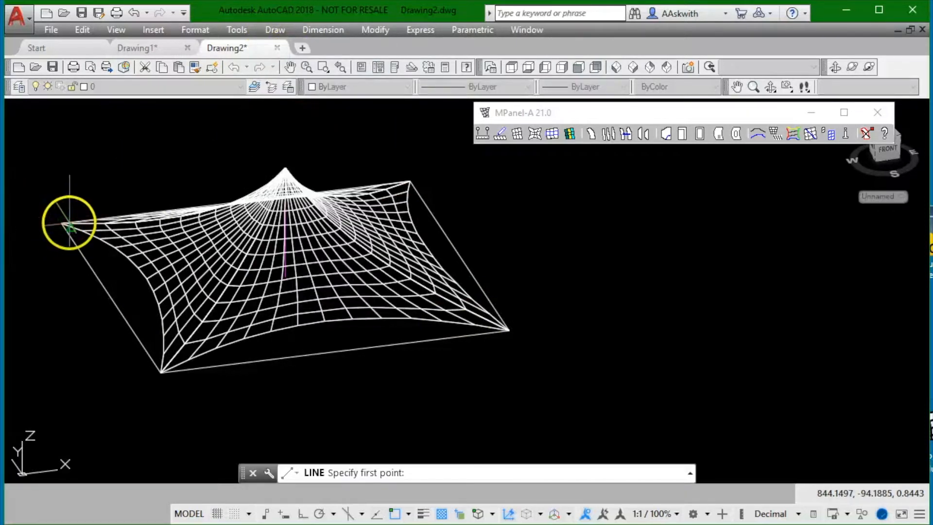
{"action": "left_click", "coordinate": [67, 224]}
{"action": "scroll", "coordinate": [329, 266], "scroll_direction": "up", "scroll_amount": 6}
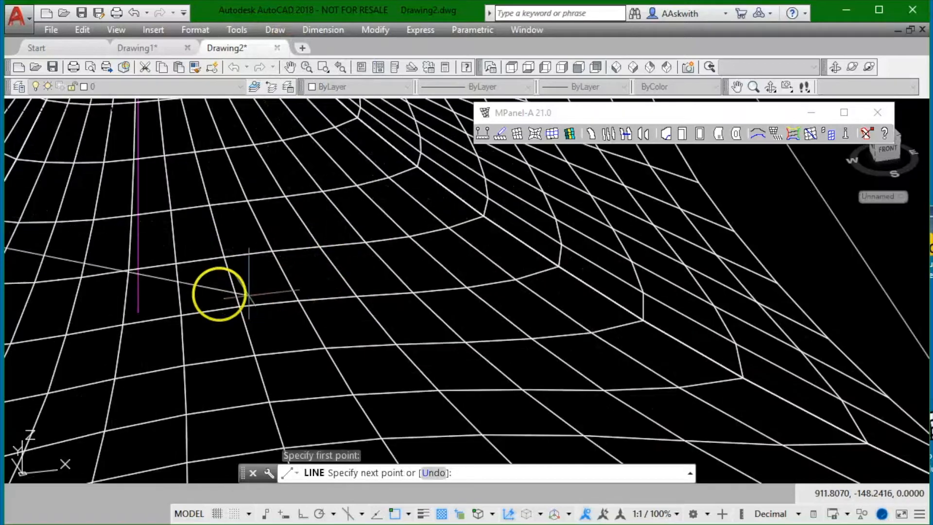
{"action": "left_click", "coordinate": [138, 311]}
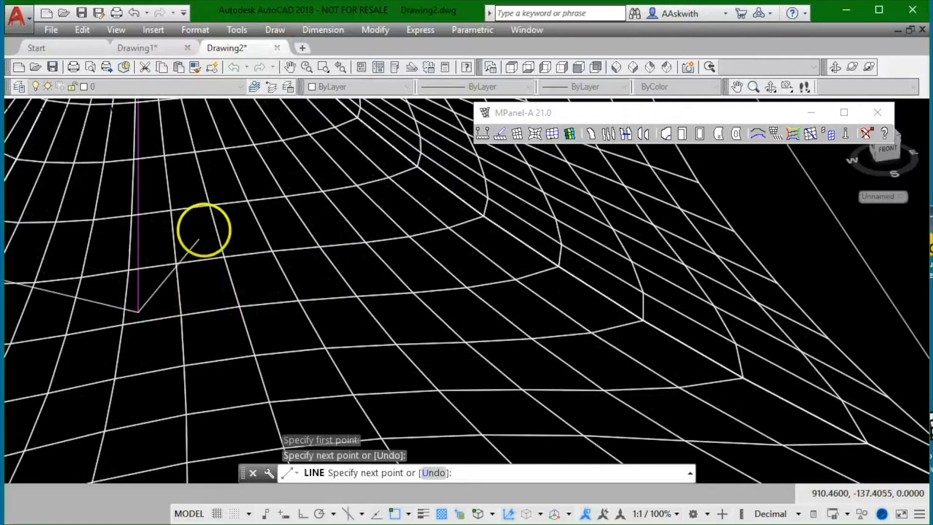
{"action": "scroll", "coordinate": [203, 229], "scroll_direction": "down", "scroll_amount": 6}
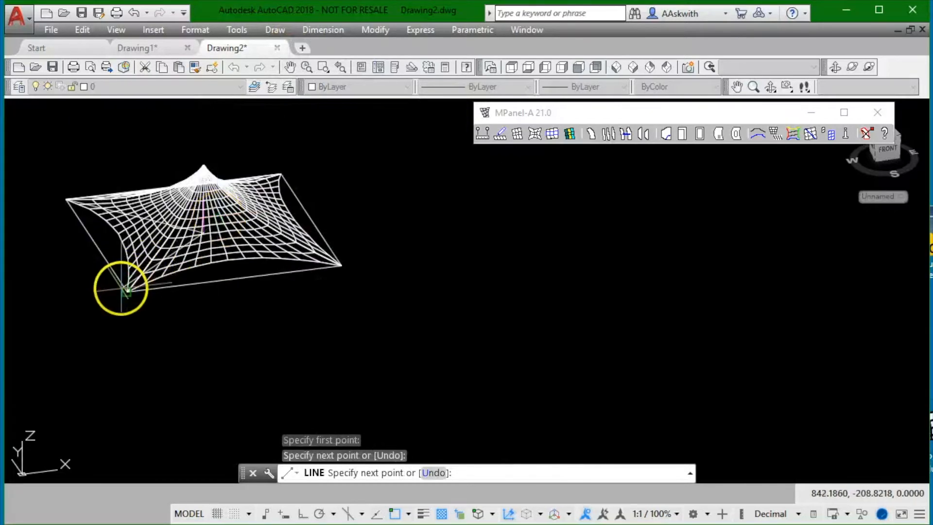
{"action": "left_click", "coordinate": [126, 290]}
{"action": "key", "text": "Return"}
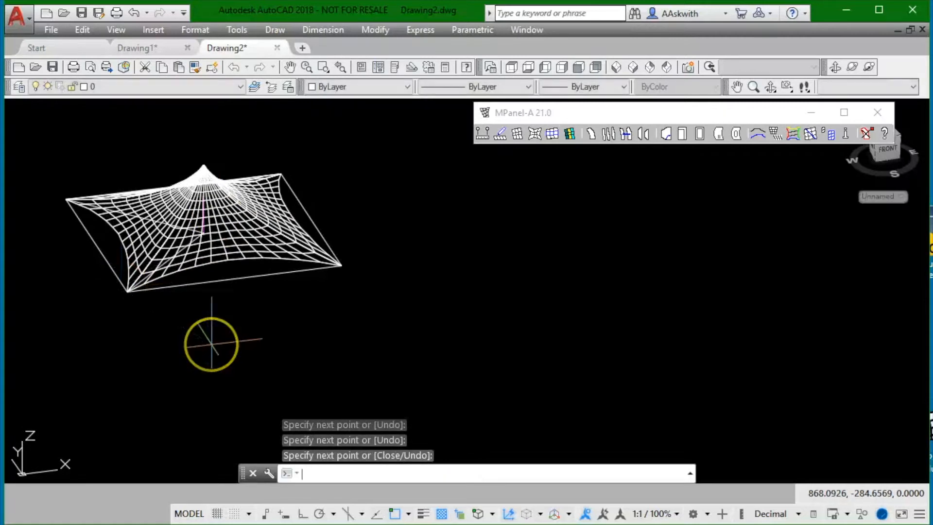
{"action": "key", "text": "Return"}
{"action": "key", "text": "Return"}
{"action": "key", "text": "Escape"}
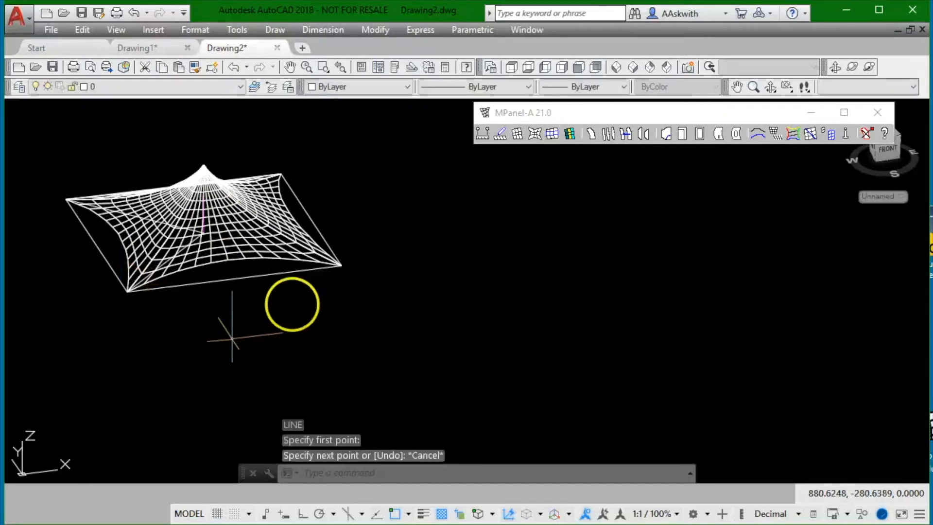
- Draw two connected lines from the tent's front right corner to the pole base and on to the rear right corner
{"action": "left_click", "coordinate": [276, 30]}
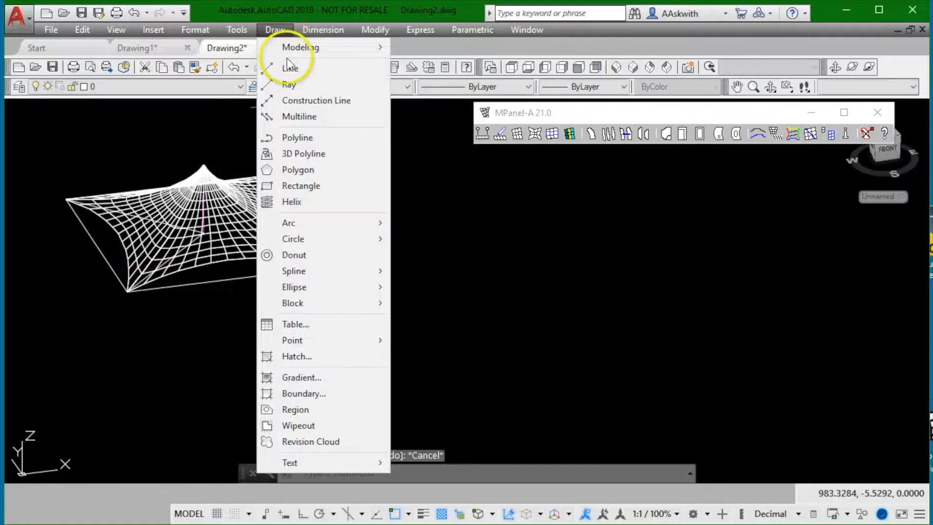
{"action": "left_click", "coordinate": [292, 71]}
{"action": "scroll", "coordinate": [350, 272], "scroll_direction": "up", "scroll_amount": 3}
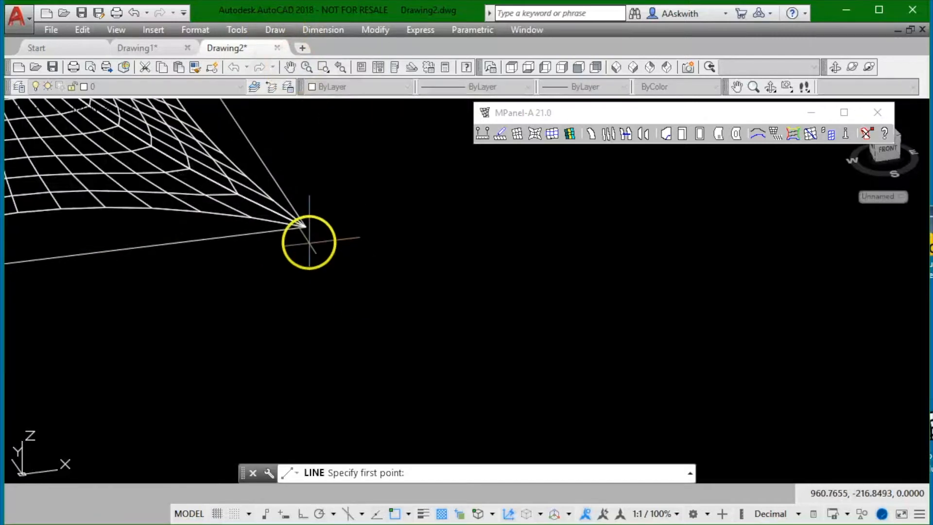
{"action": "left_click", "coordinate": [306, 226]}
{"action": "scroll", "coordinate": [340, 282], "scroll_direction": "down", "scroll_amount": 4}
{"action": "scroll", "coordinate": [204, 245], "scroll_direction": "up", "scroll_amount": 8}
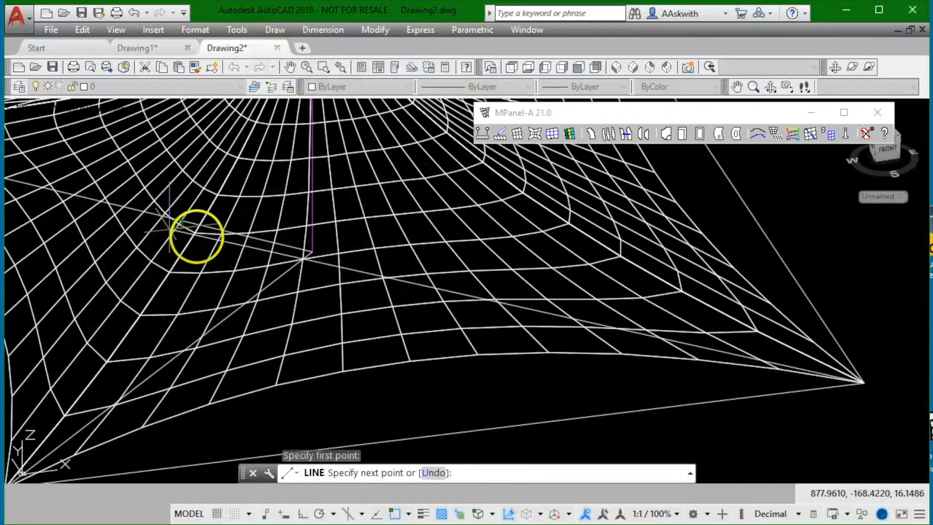
{"action": "left_click", "coordinate": [319, 259]}
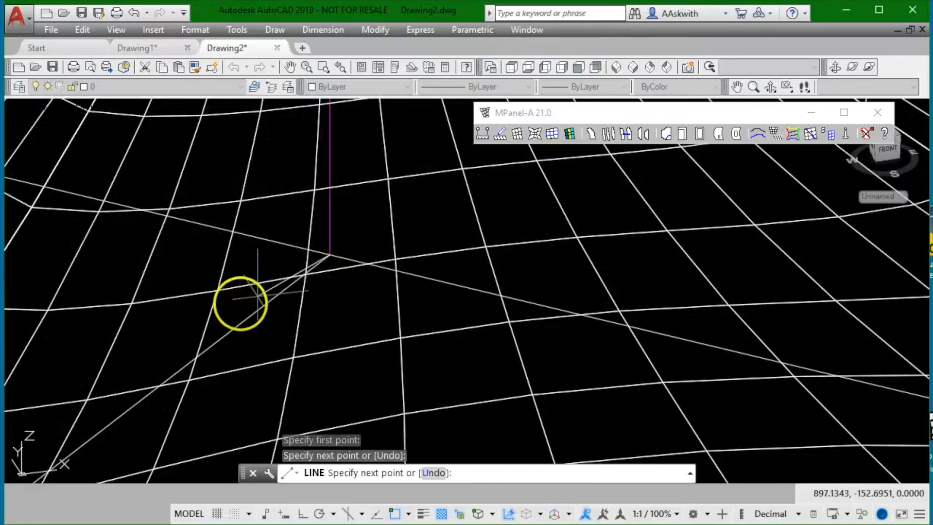
{"action": "scroll", "coordinate": [233, 296], "scroll_direction": "down", "scroll_amount": 4}
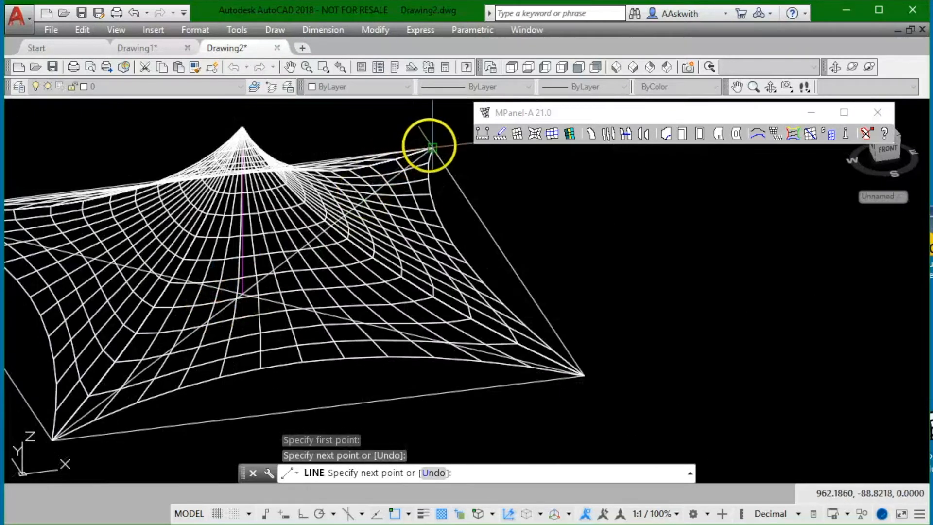
{"action": "left_click", "coordinate": [427, 142]}
{"action": "key", "text": "Return"}
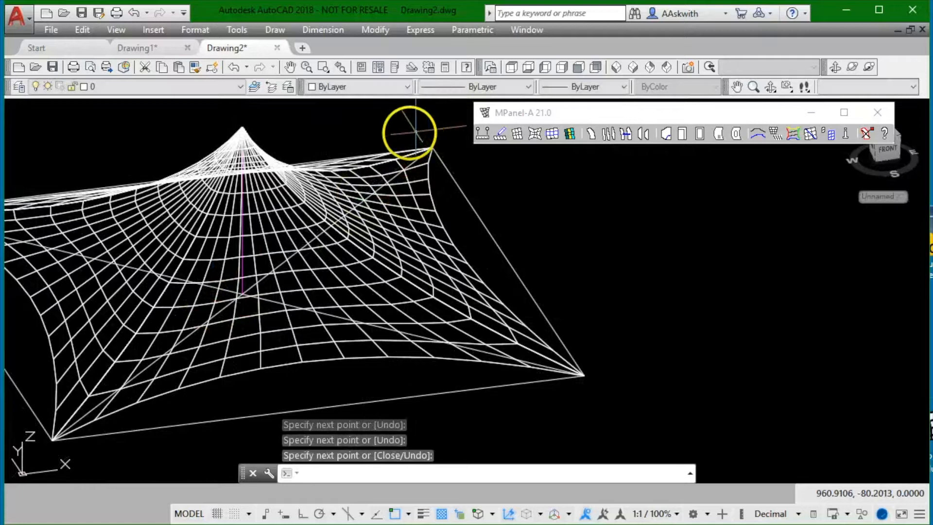
- Change the colour of the four lines between the tent corners and the pole base to green
{"action": "left_click", "coordinate": [410, 132]}
{"action": "scroll", "coordinate": [226, 294], "scroll_direction": "up", "scroll_amount": 4}
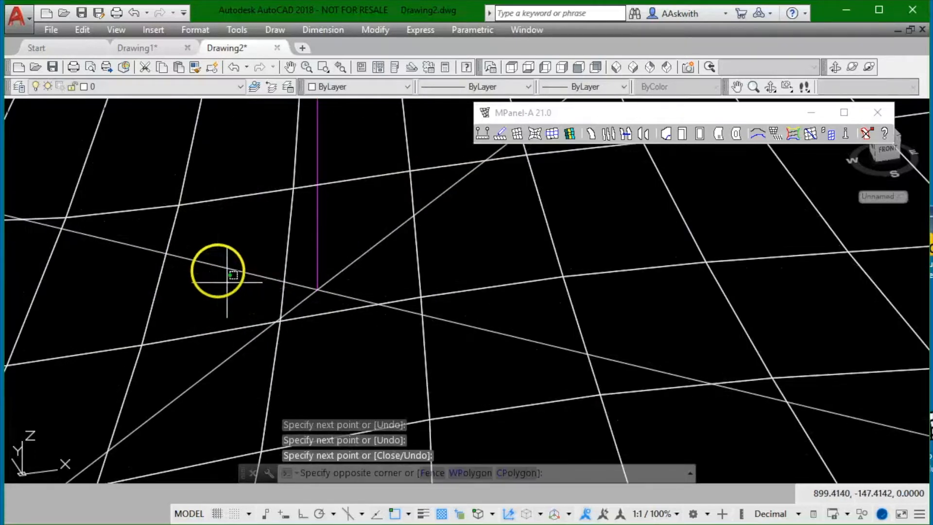
{"action": "left_click", "coordinate": [202, 237]}
{"action": "left_click", "coordinate": [224, 409]}
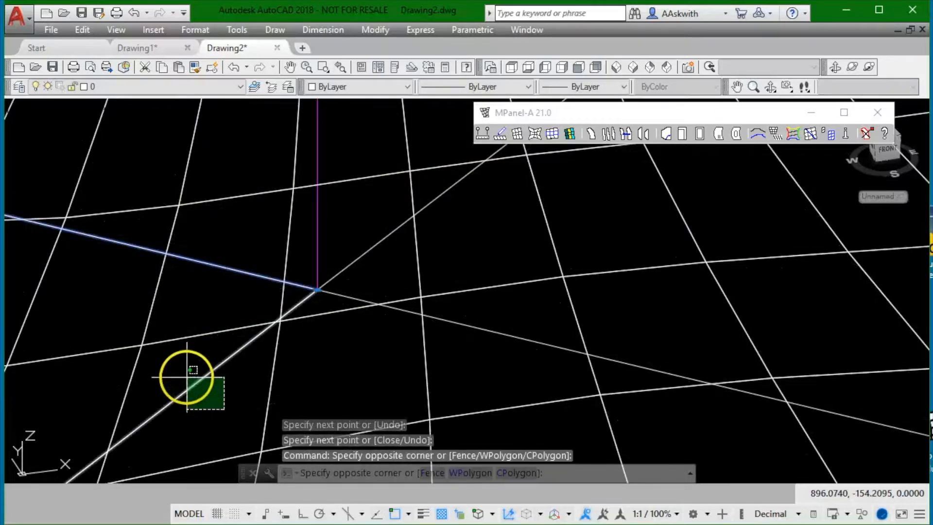
{"action": "left_click", "coordinate": [187, 376]}
{"action": "left_click", "coordinate": [481, 330]}
{"action": "left_click", "coordinate": [474, 317]}
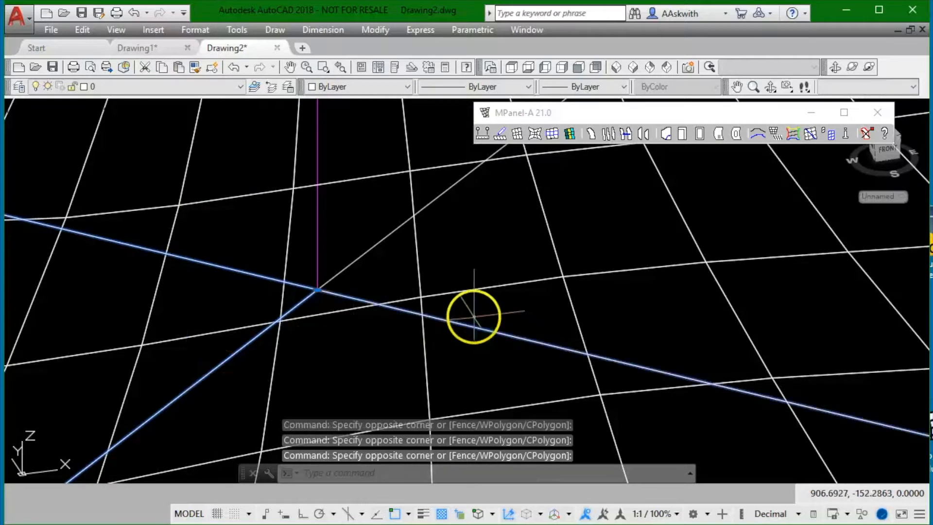
{"action": "left_click", "coordinate": [447, 187]}
{"action": "left_click", "coordinate": [433, 185]}
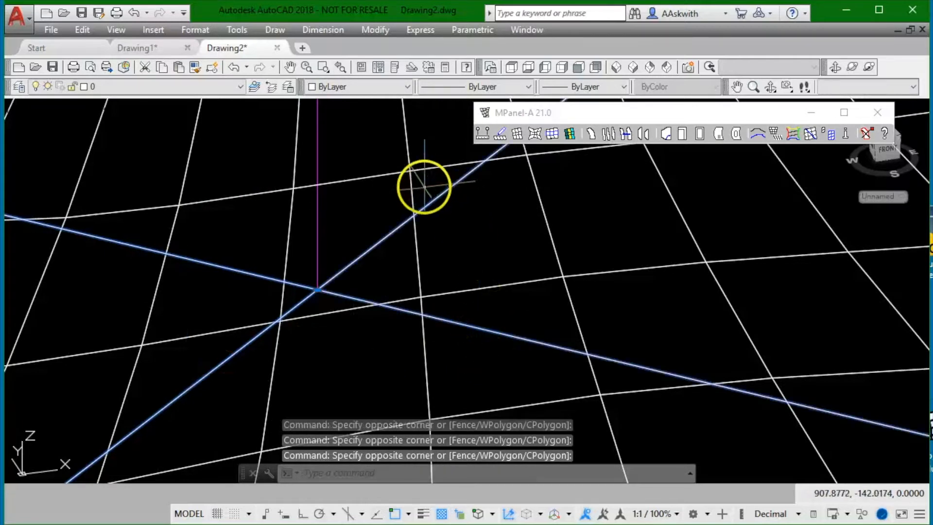
{"action": "left_click", "coordinate": [406, 87]}
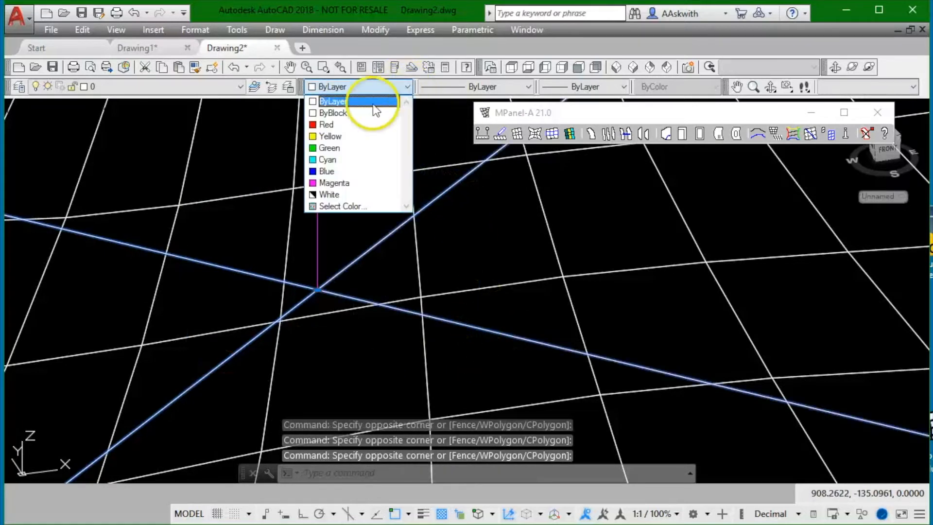
{"action": "left_click", "coordinate": [354, 148]}
{"action": "scroll", "coordinate": [233, 292], "scroll_direction": "down", "scroll_amount": 6}
{"action": "key", "text": "Escape"}
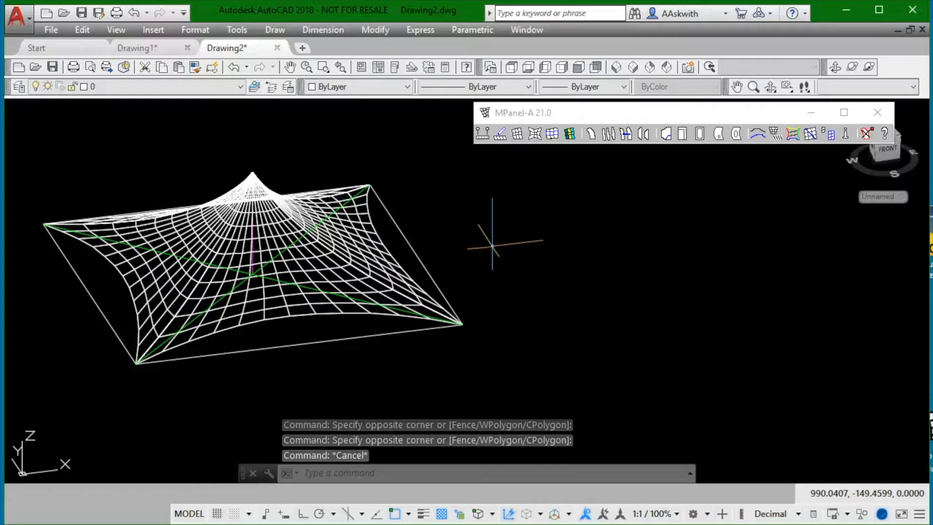
- Set a poly float constraint on the magenta centre pole that allows movement in the Z axis
{"action": "left_click", "coordinate": [631, 116]}
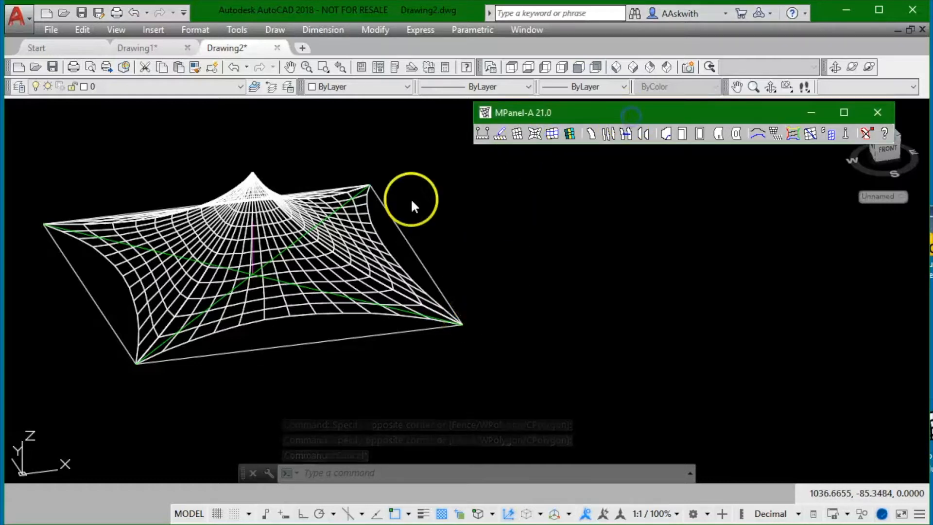
{"action": "left_click", "coordinate": [209, 153]}
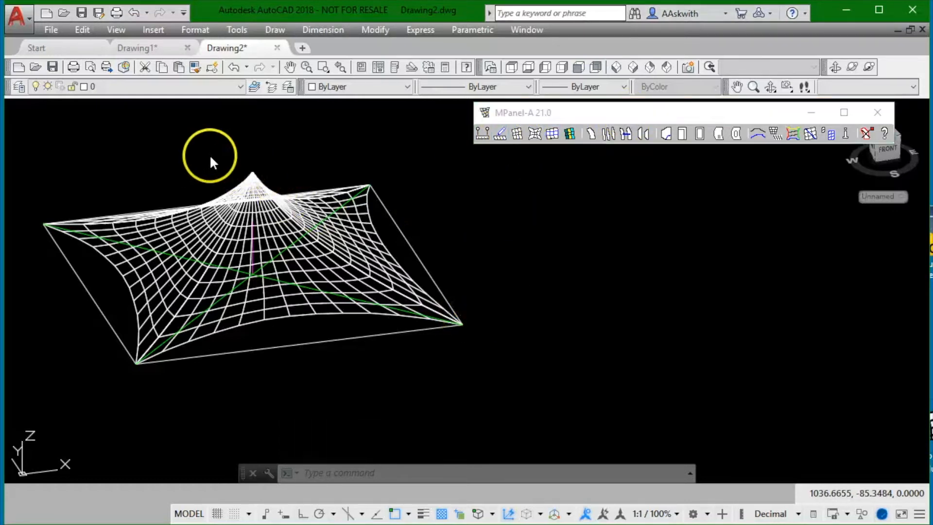
{"action": "left_click", "coordinate": [206, 134]}
{"action": "left_click", "coordinate": [273, 319]}
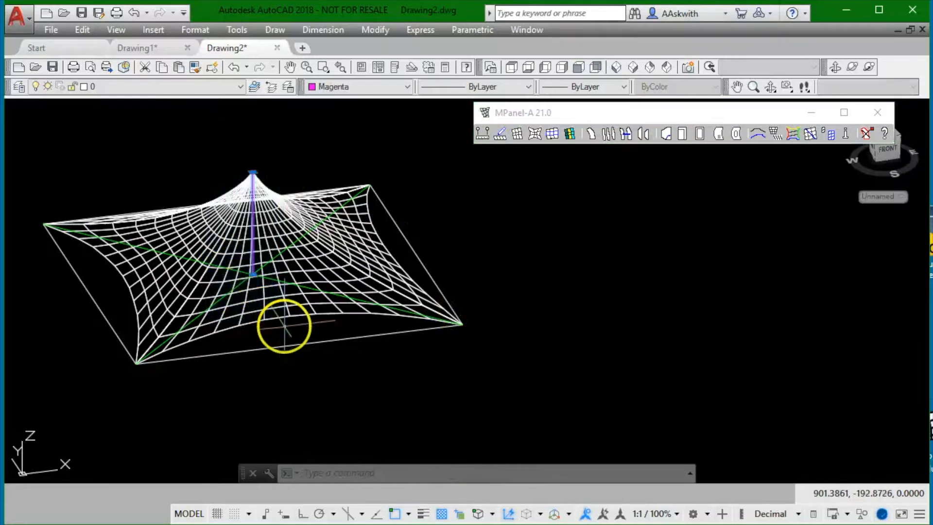
{"action": "left_click", "coordinate": [513, 117]}
{"action": "left_click", "coordinate": [500, 133]}
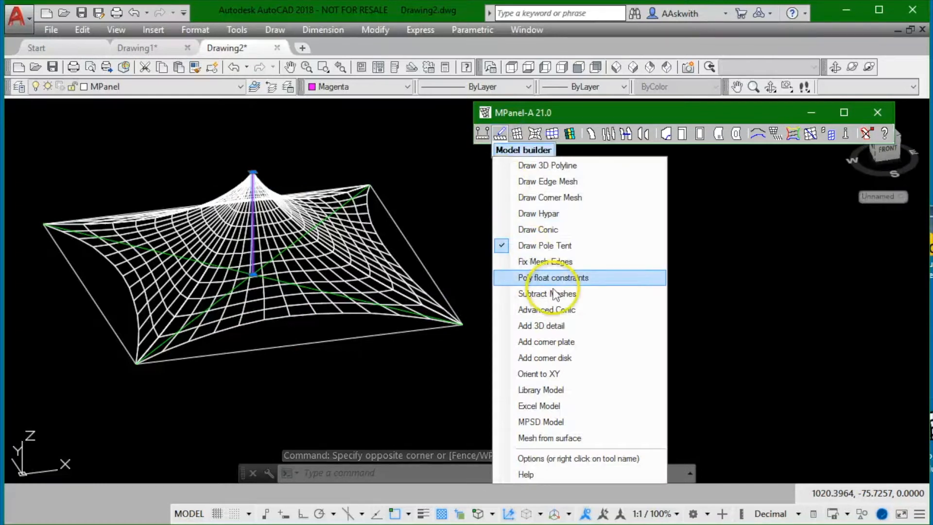
{"action": "left_click", "coordinate": [575, 279]}
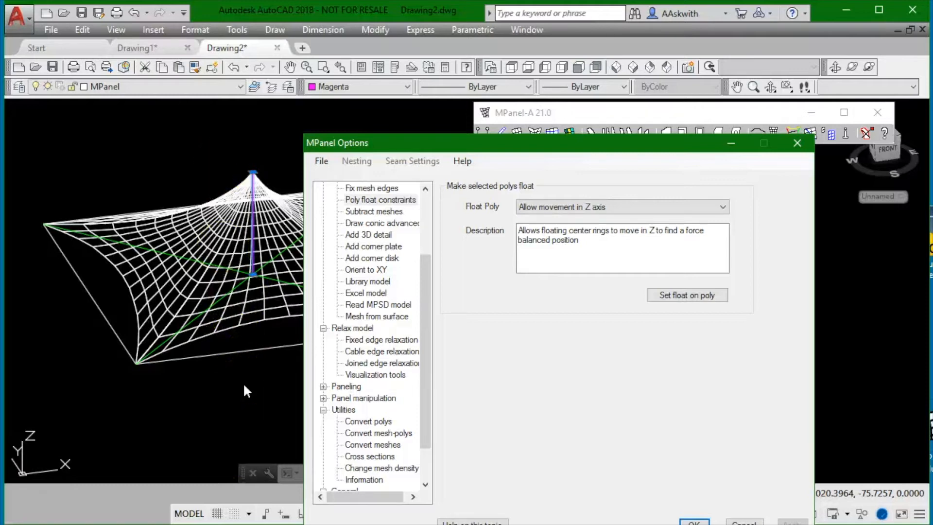
{"action": "left_click", "coordinate": [696, 297]}
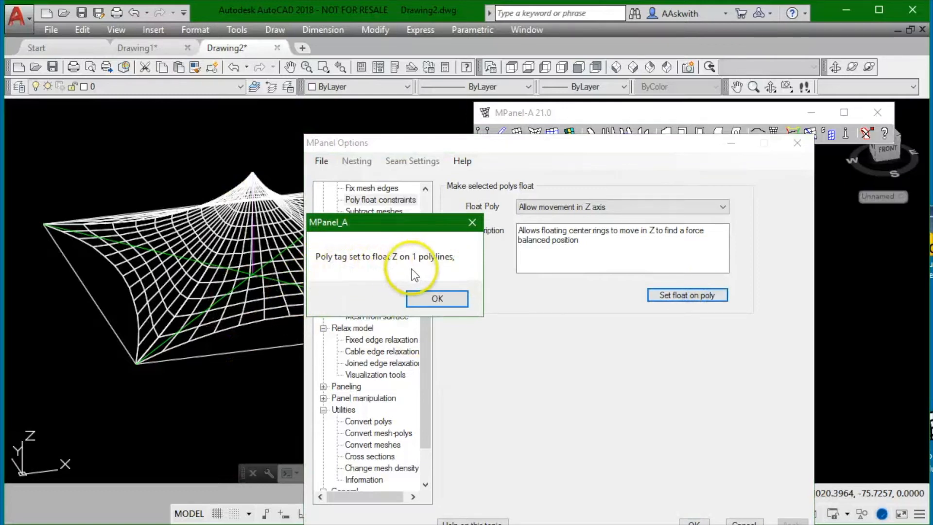
{"action": "left_click", "coordinate": [440, 299]}
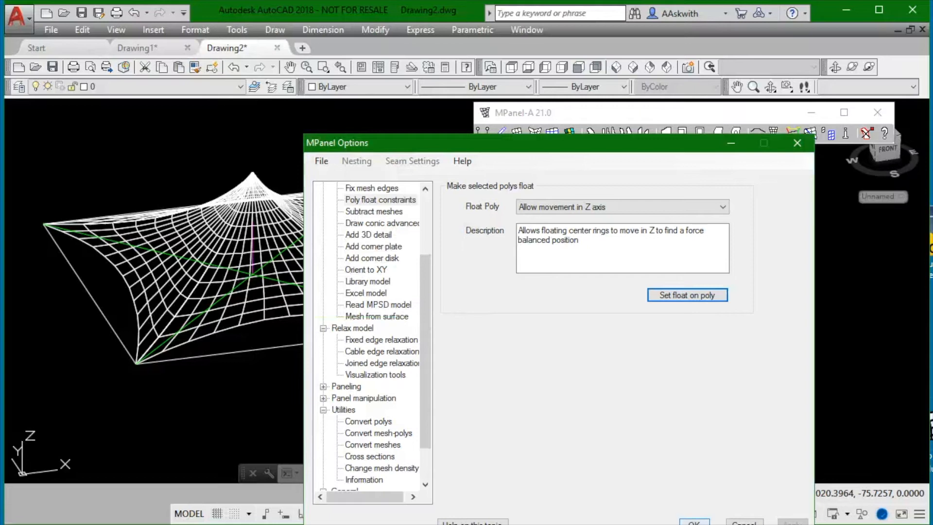
{"action": "left_click", "coordinate": [694, 521]}
- In the cable edge relaxation options for the whole tent, choose the drawn length for the guy links
{"action": "scroll", "coordinate": [428, 198], "scroll_direction": "down", "scroll_amount": 2}
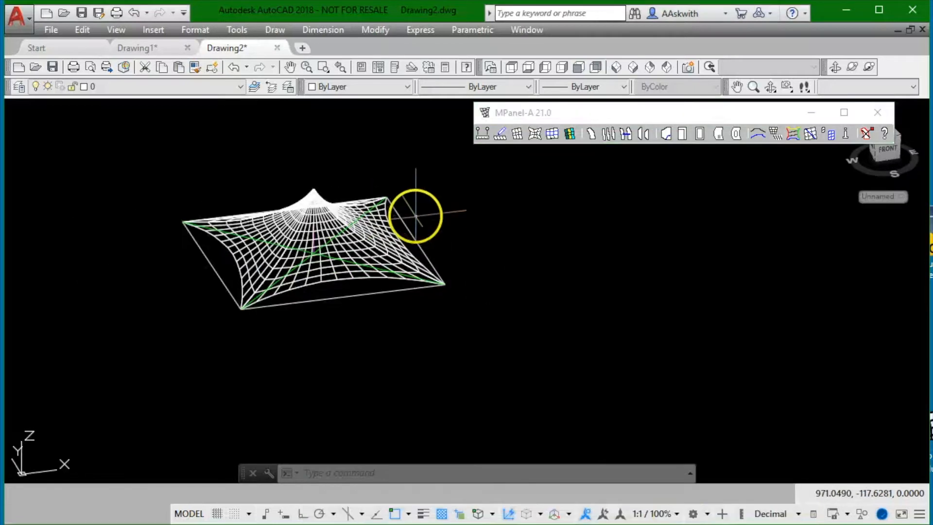
{"action": "left_click", "coordinate": [126, 145]}
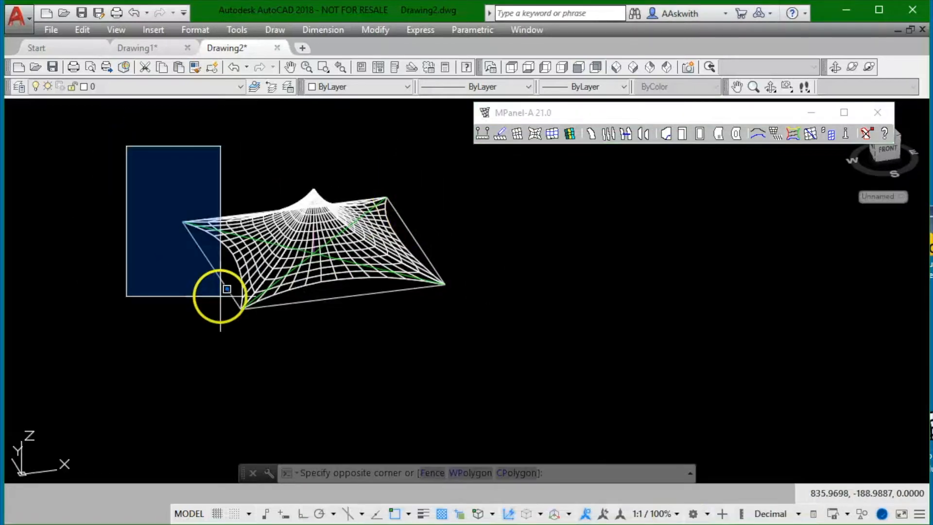
{"action": "left_click", "coordinate": [476, 365]}
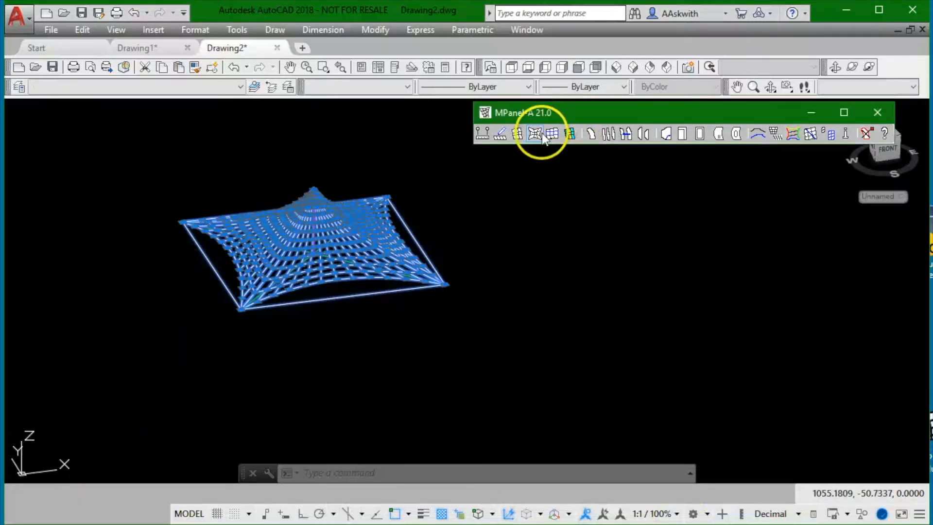
{"action": "right_click", "coordinate": [536, 135]}
{"action": "right_click", "coordinate": [536, 132]}
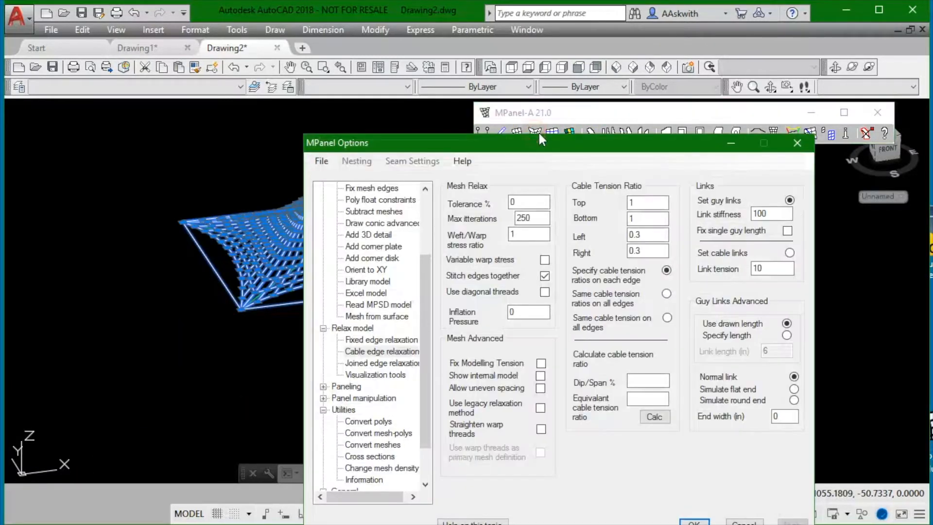
{"action": "left_click_drag", "start_coordinate": [560, 146], "coordinate": [348, 123]}
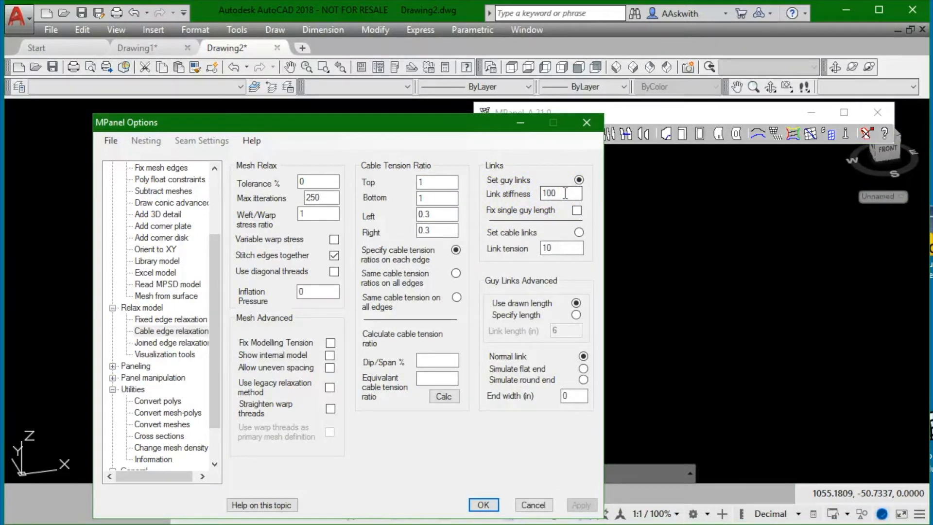
{"action": "left_click", "coordinate": [573, 303]}
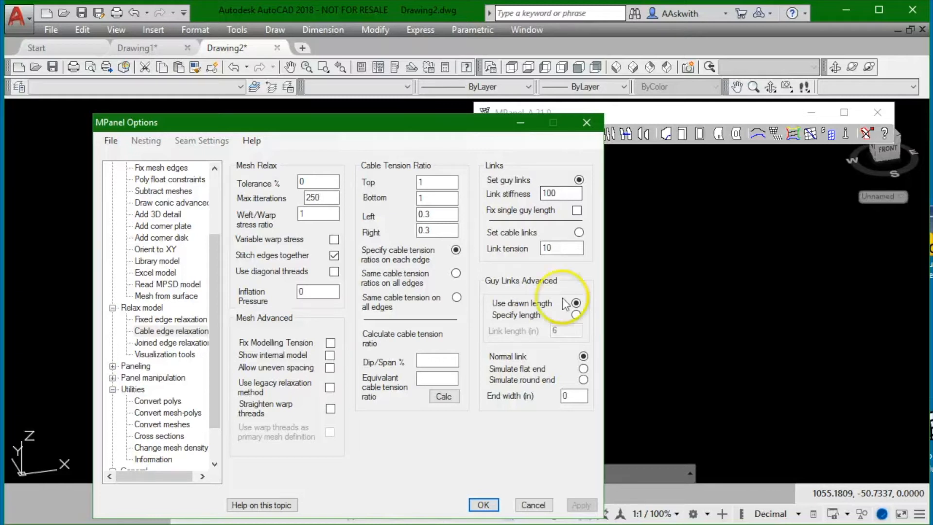
{"action": "left_click", "coordinate": [483, 505]}
- Relax the cable edge meshes of the whole tent with its green guy lines and floating pole, and remove the red previous meshes
{"action": "left_click", "coordinate": [167, 231]}
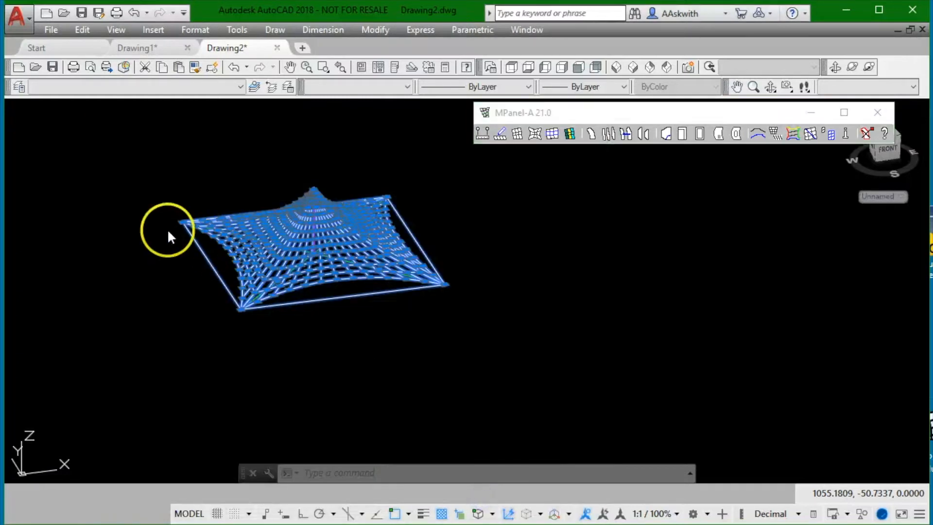
{"action": "key", "text": "Escape"}
{"action": "left_click", "coordinate": [147, 154]}
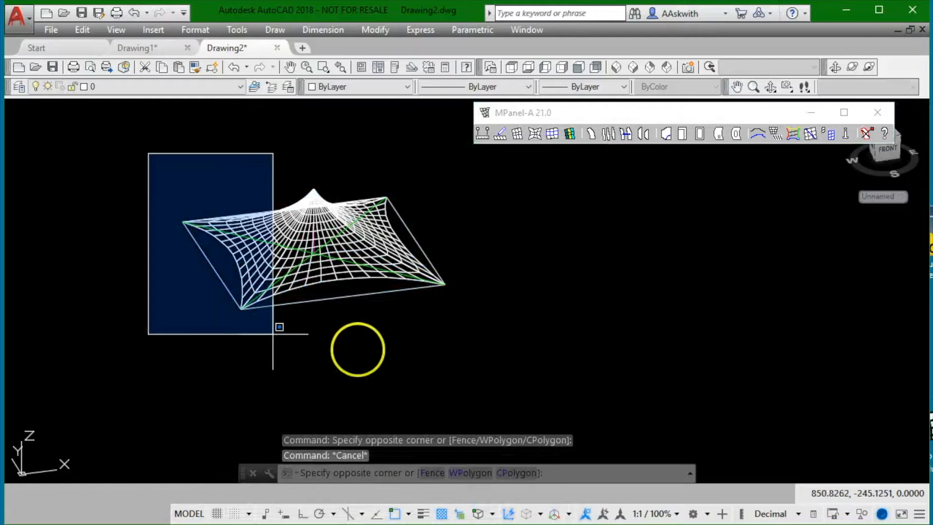
{"action": "left_click", "coordinate": [496, 364]}
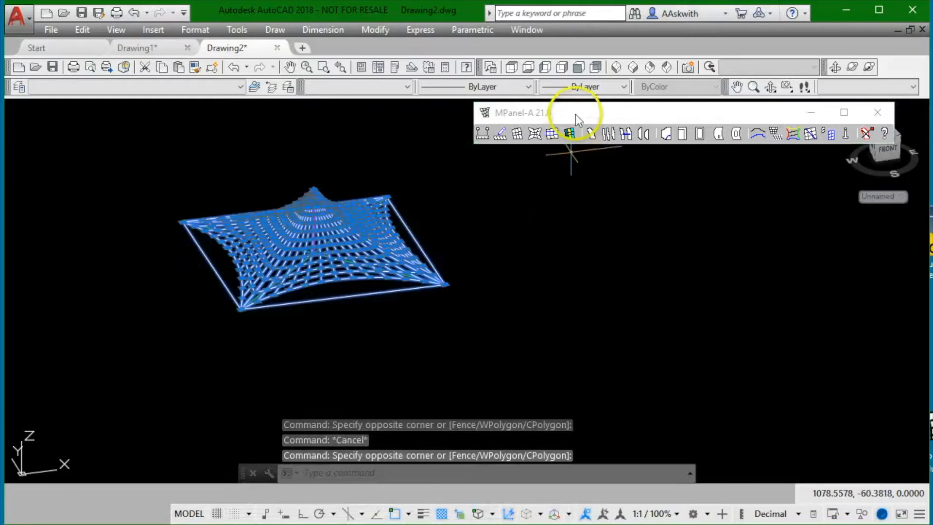
{"action": "right_click", "coordinate": [535, 135]}
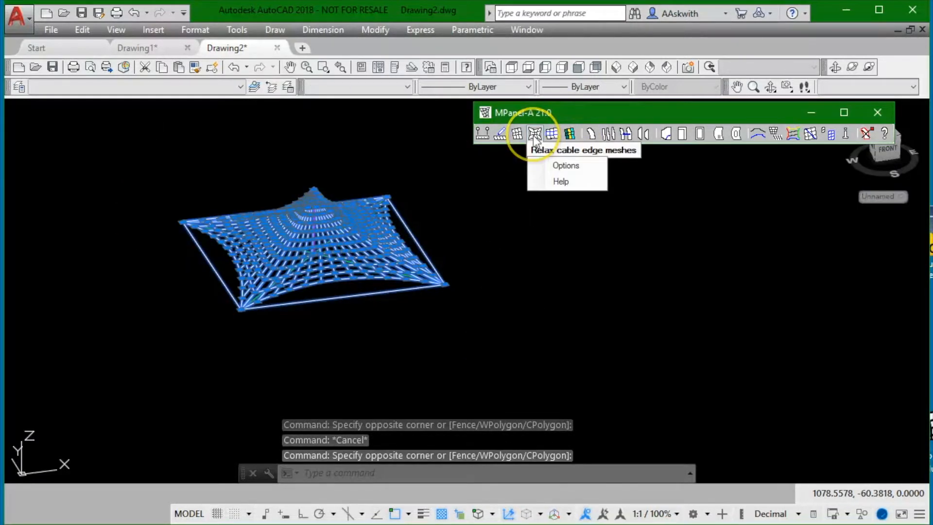
{"action": "left_click", "coordinate": [534, 134]}
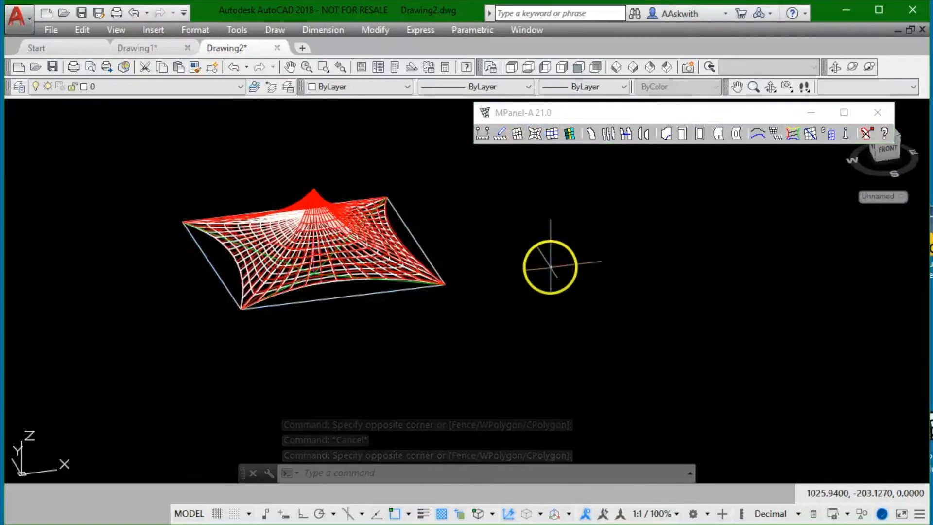
{"action": "left_click", "coordinate": [867, 132]}
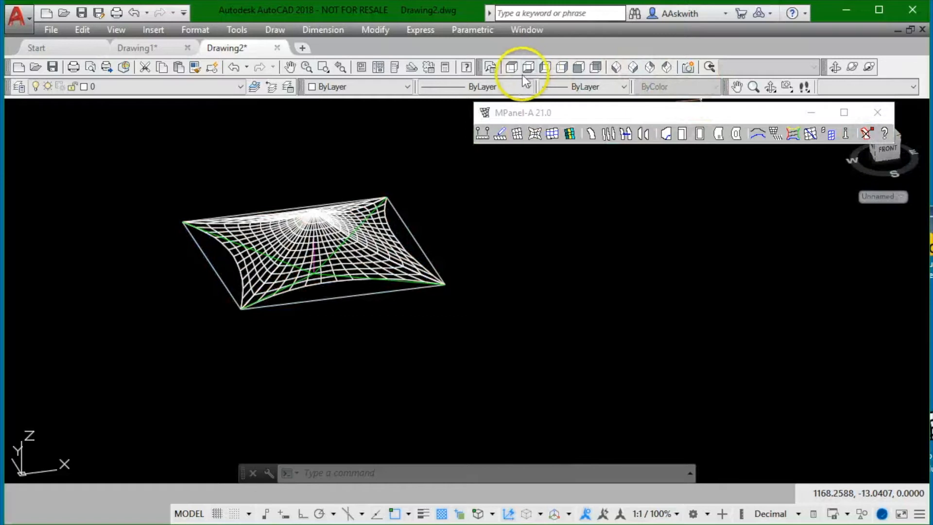
- Examine the relaxed tent, its floating pole and the green guy lines in the front view
{"action": "left_click", "coordinate": [578, 68]}
{"action": "scroll", "coordinate": [256, 246], "scroll_direction": "down", "scroll_amount": 5}
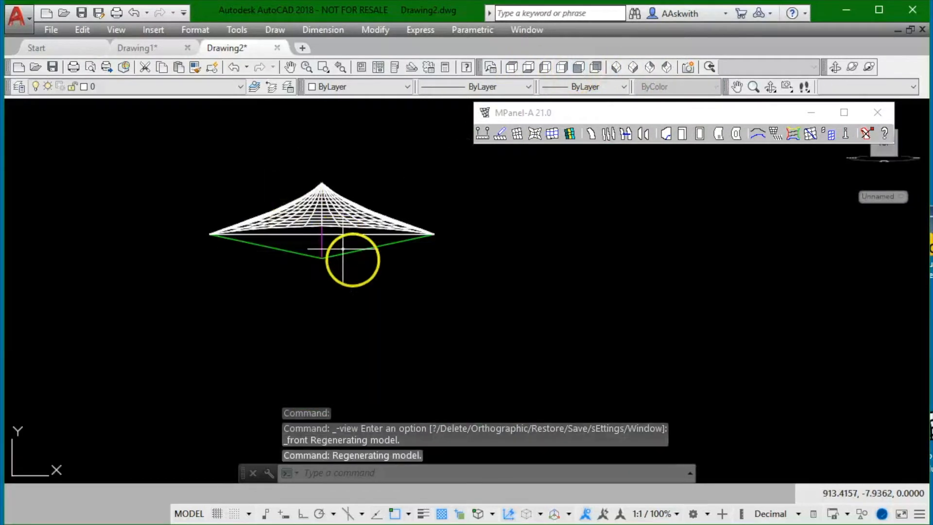
{"action": "scroll", "coordinate": [350, 255], "scroll_direction": "up", "scroll_amount": 2}
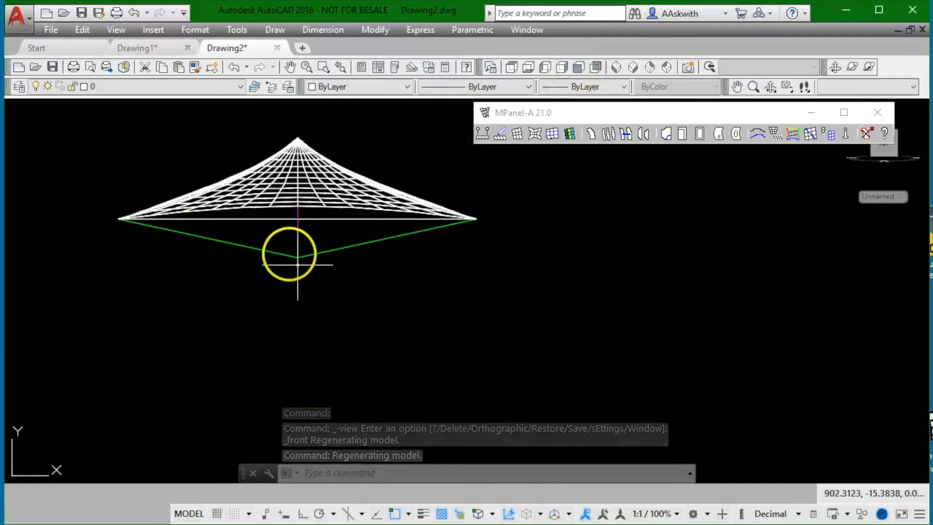
{"action": "scroll", "coordinate": [354, 309], "scroll_direction": "down", "scroll_amount": 2}
{"action": "scroll", "coordinate": [326, 277], "scroll_direction": "up", "scroll_amount": 4}
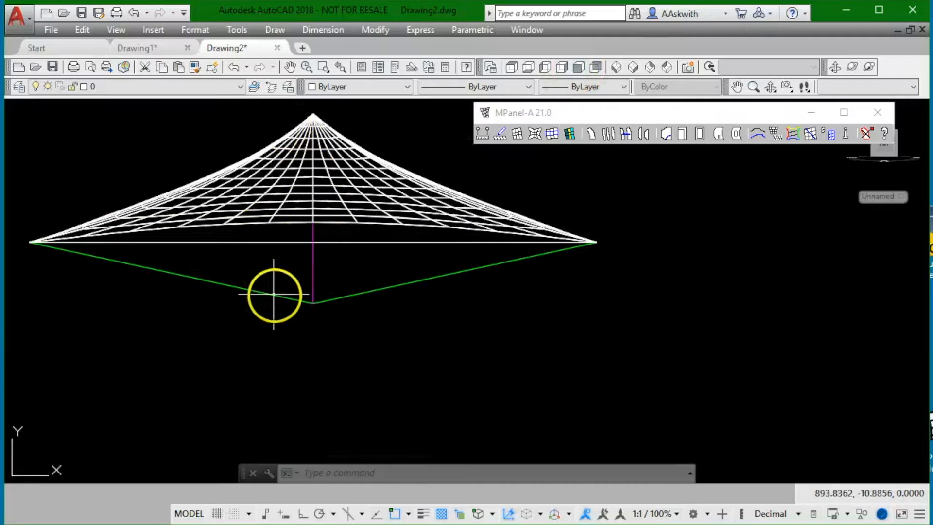
{"action": "scroll", "coordinate": [282, 291], "scroll_direction": "down", "scroll_amount": 2}
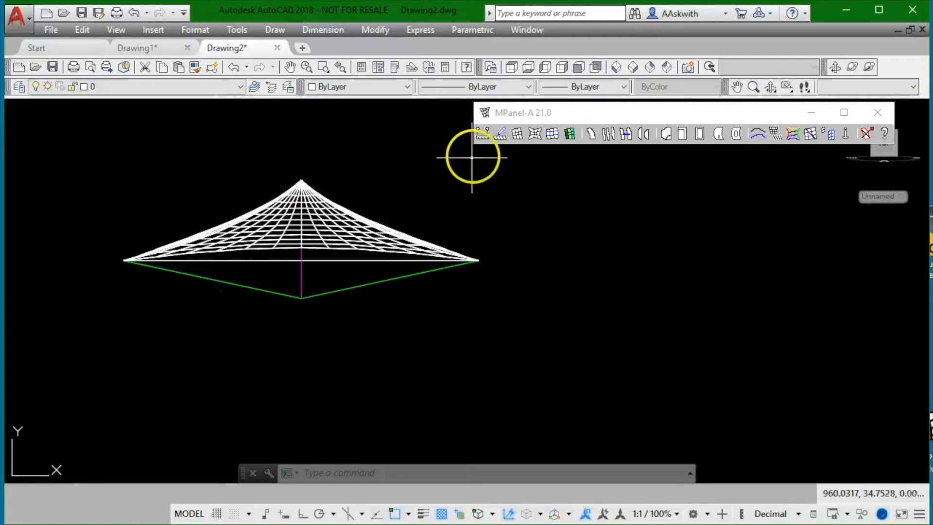
- Set the guy link stiffness to 1000 in the cable edge relaxation options
{"action": "right_click", "coordinate": [588, 115]}
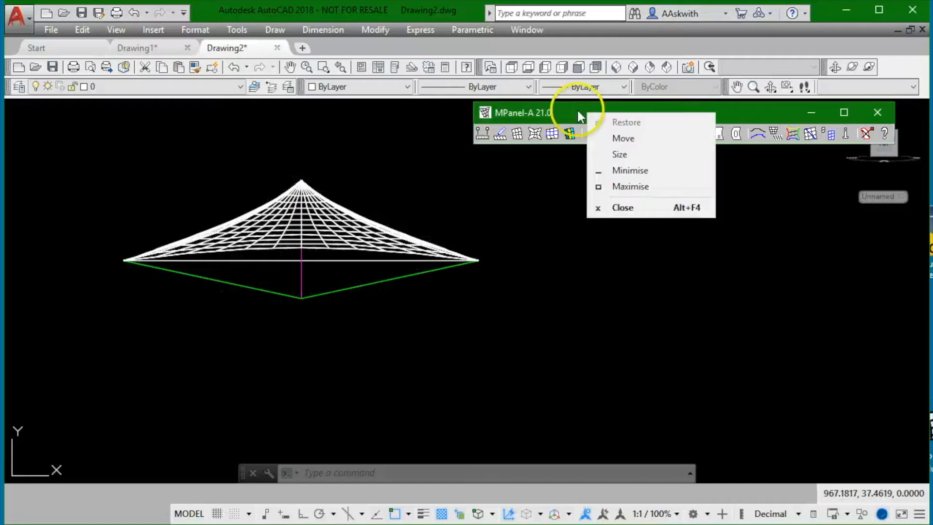
{"action": "left_click", "coordinate": [576, 110]}
{"action": "left_click", "coordinate": [534, 134]}
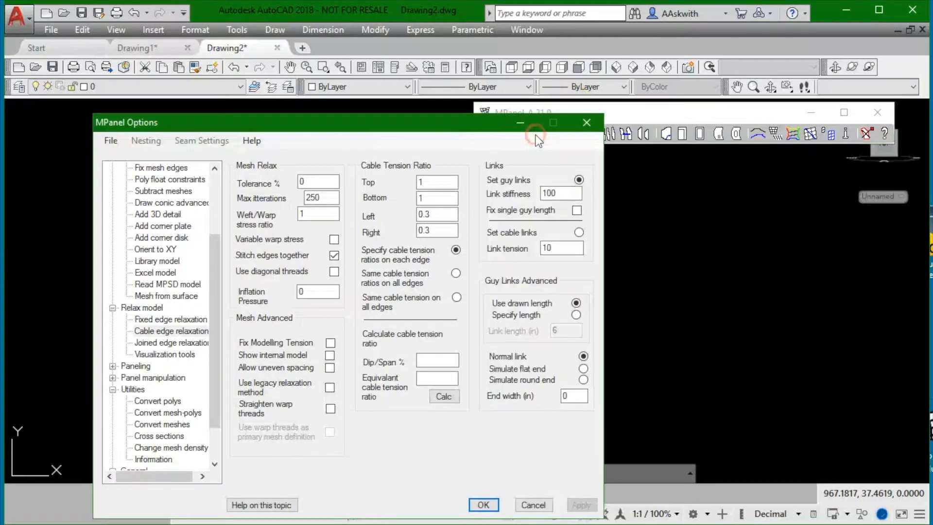
{"action": "left_click", "coordinate": [564, 193]}
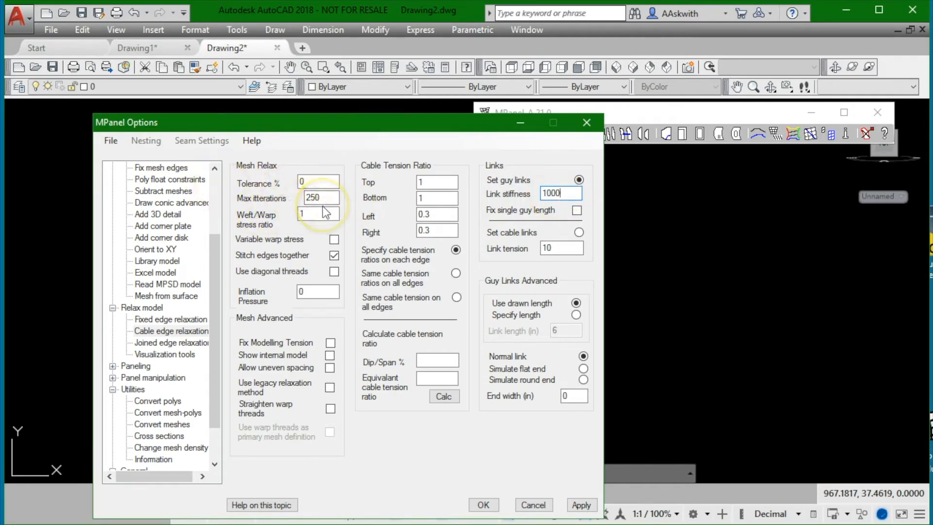
{"action": "left_click", "coordinate": [483, 505]}
- Relax the cable edge meshes of the whole tent with the stiffer guy links, and remove the red previous meshes
{"action": "left_click", "coordinate": [87, 158]}
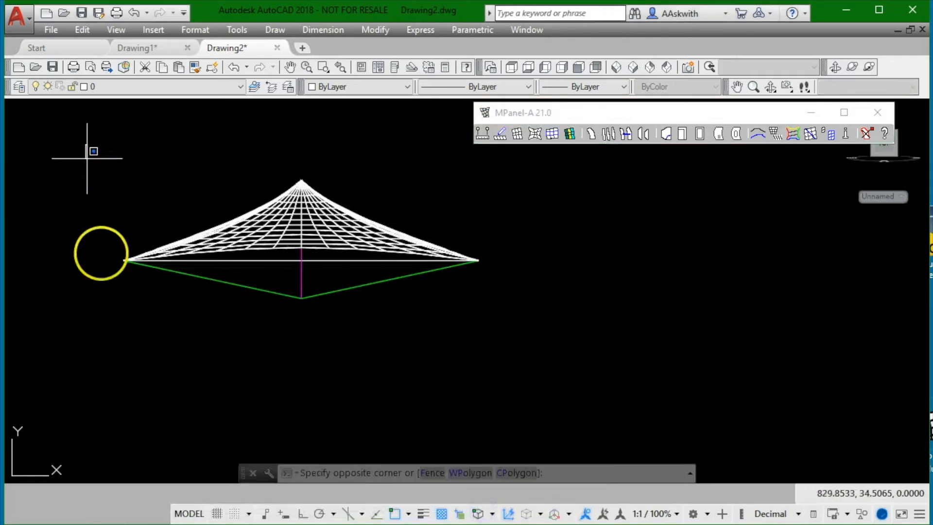
{"action": "left_click", "coordinate": [526, 343]}
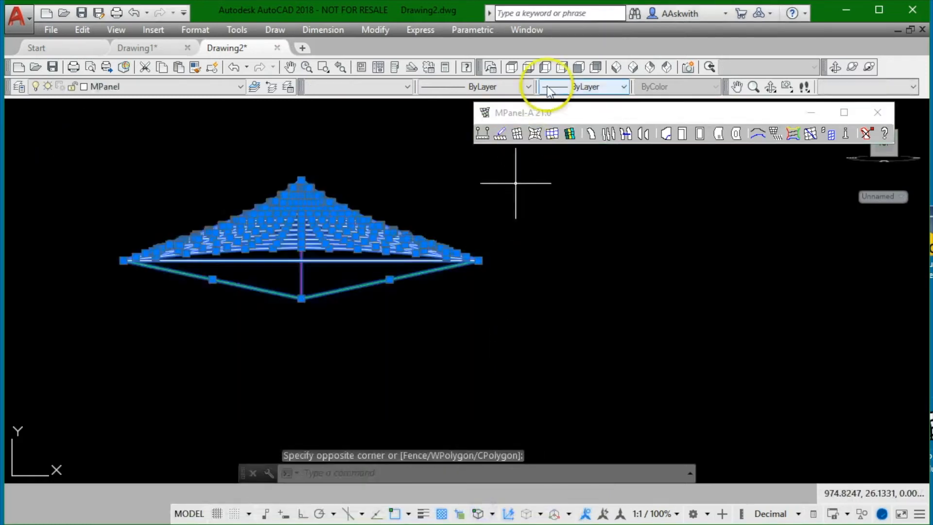
{"action": "left_click", "coordinate": [587, 113]}
{"action": "right_click", "coordinate": [535, 135]}
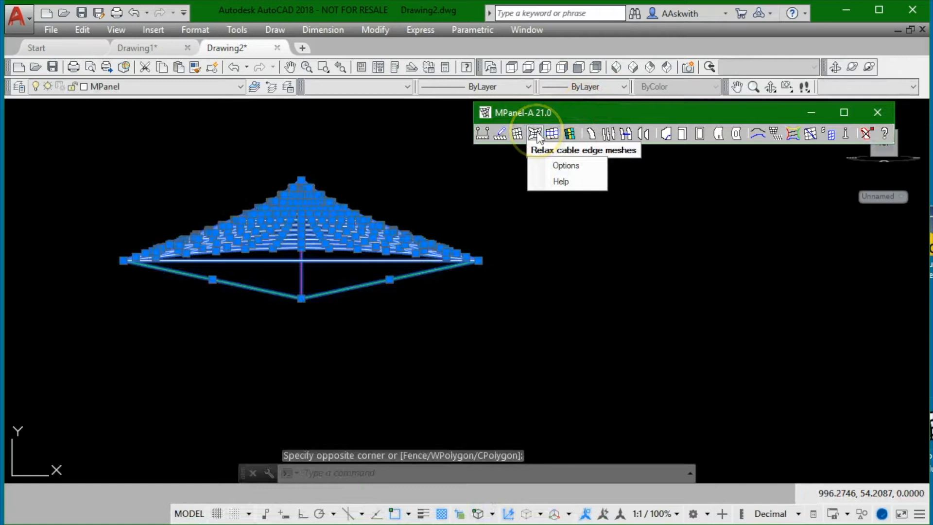
{"action": "left_click", "coordinate": [536, 134]}
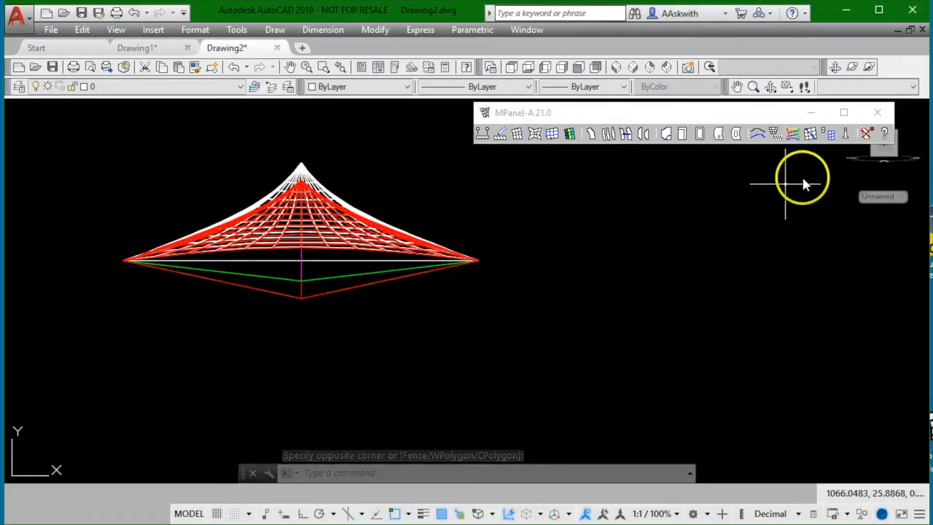
{"action": "left_click", "coordinate": [867, 136]}
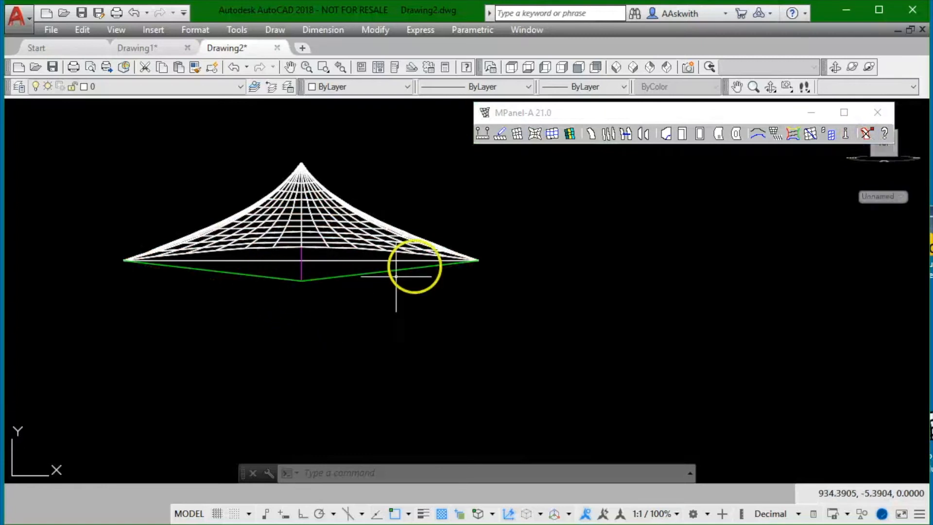
- Relax the whole tent once more with the same relaxation options, compare the two peaks, and clear the red previous meshes
{"action": "left_click", "coordinate": [534, 136]}
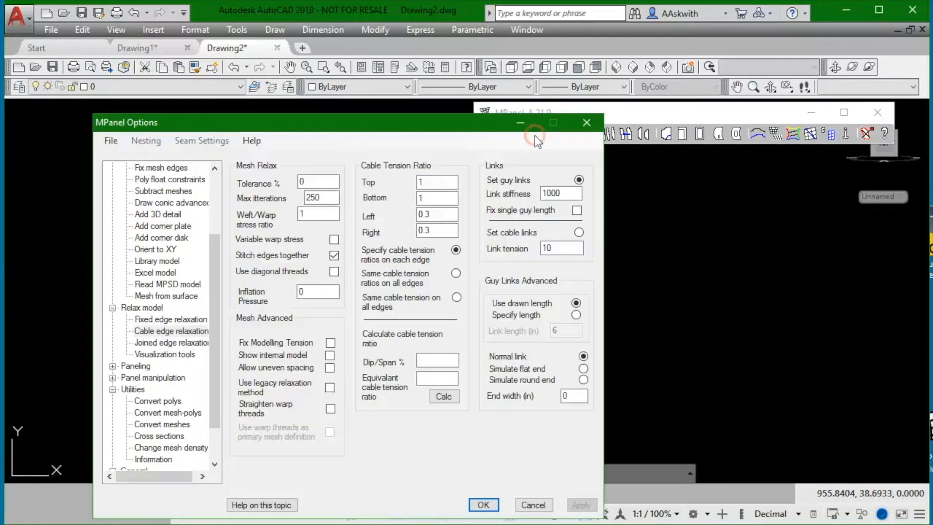
{"action": "left_click", "coordinate": [484, 505]}
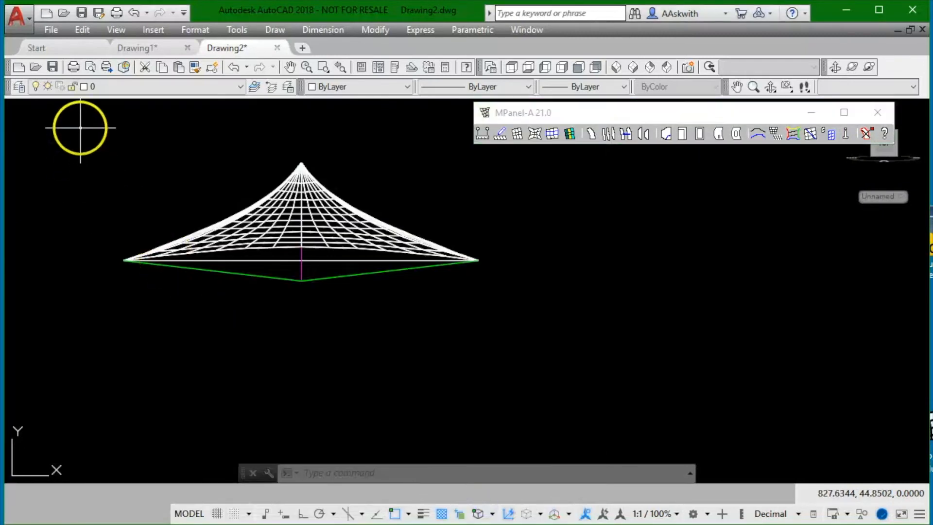
{"action": "left_click", "coordinate": [80, 128]}
{"action": "left_click", "coordinate": [512, 344]}
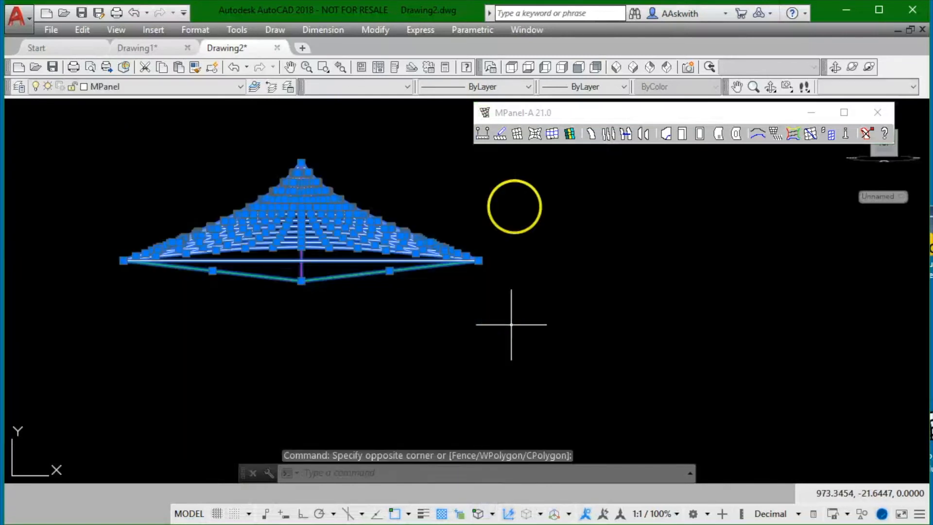
{"action": "right_click", "coordinate": [534, 134]}
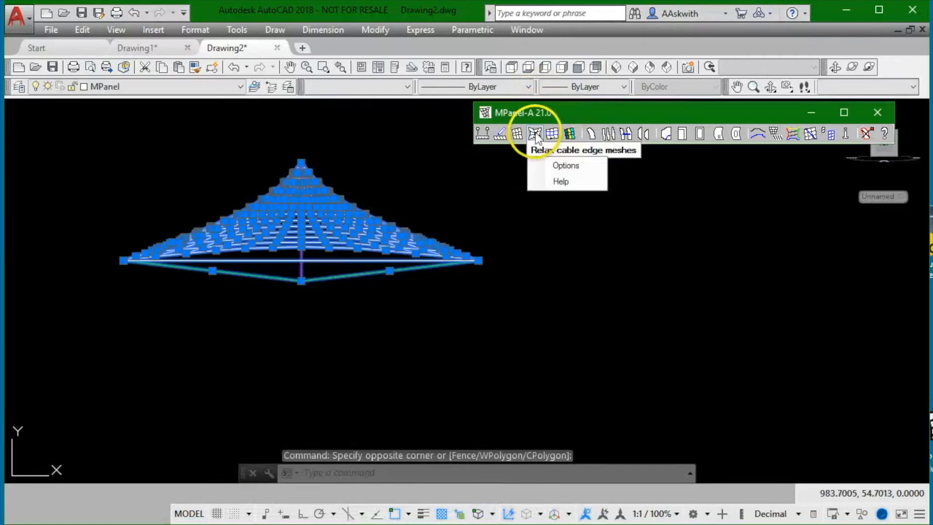
{"action": "left_click", "coordinate": [534, 134]}
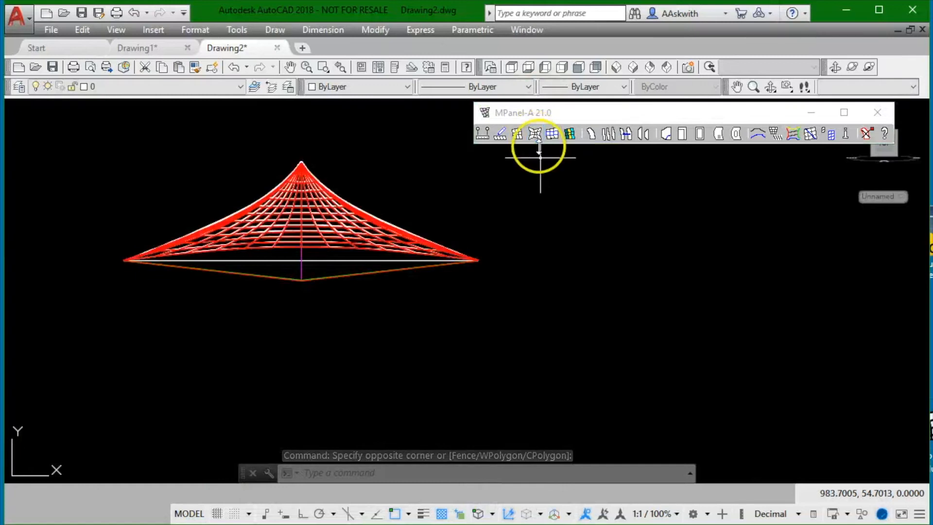
{"action": "scroll", "coordinate": [299, 146], "scroll_direction": "up", "scroll_amount": 3}
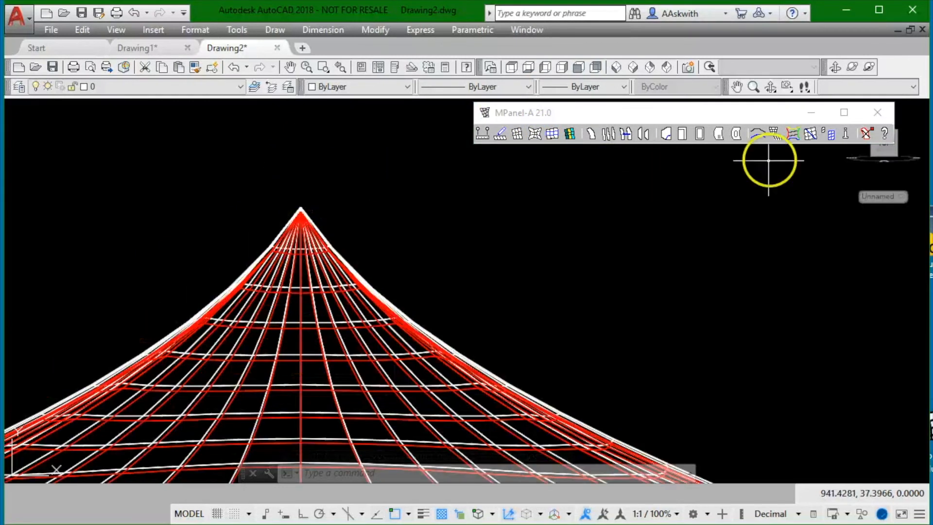
{"action": "left_click", "coordinate": [867, 134]}
{"action": "scroll", "coordinate": [311, 218], "scroll_direction": "down", "scroll_amount": 5}
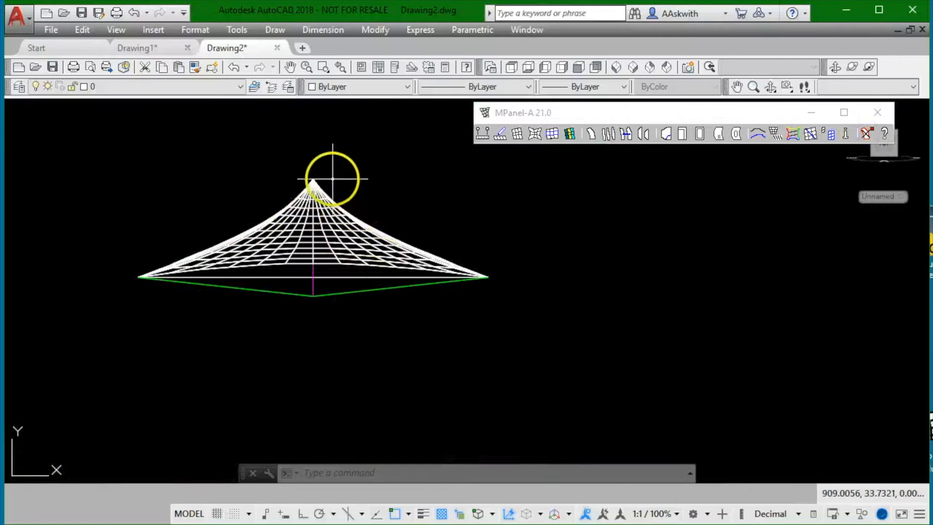
- Review the maximum iterations in the cable edge relaxation options, and examine the tent and its floating pole in 3D and from the front
{"action": "left_click", "coordinate": [536, 132]}
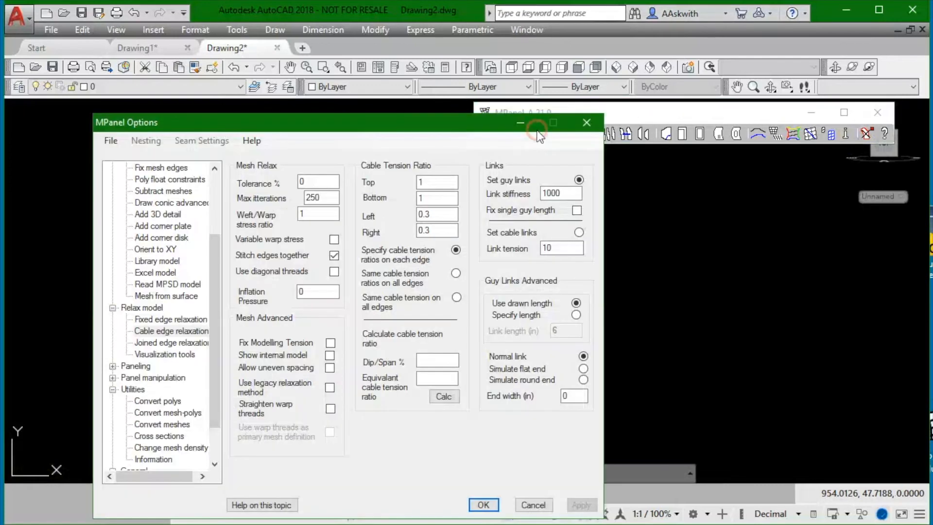
{"action": "left_click", "coordinate": [317, 197]}
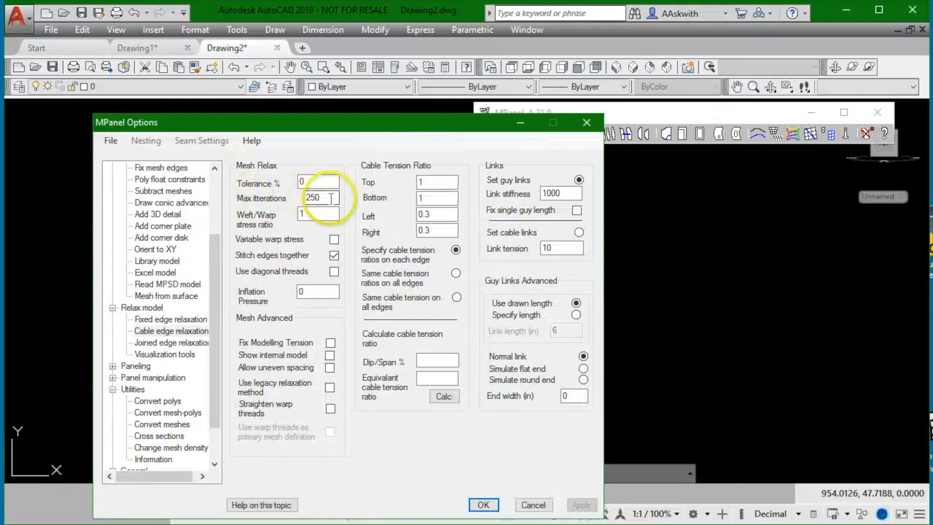
{"action": "left_click", "coordinate": [483, 505]}
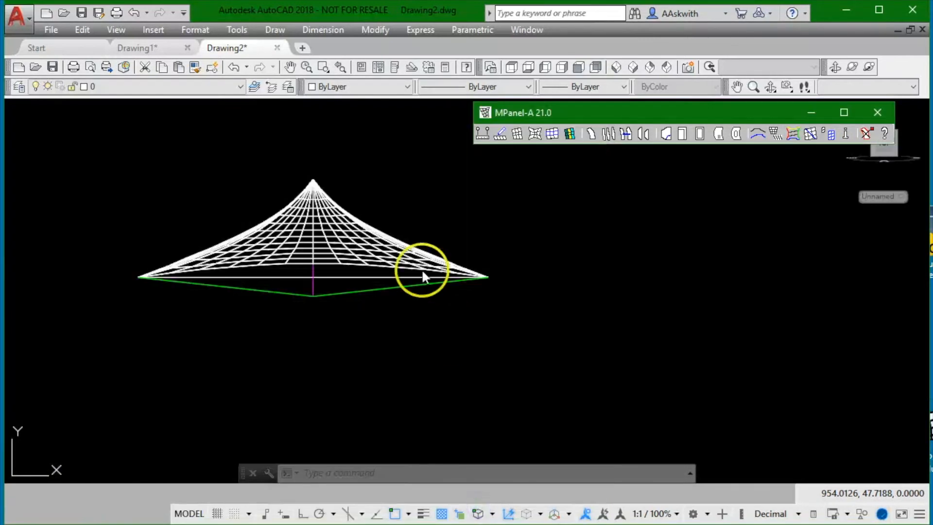
{"action": "left_click", "coordinate": [434, 199]}
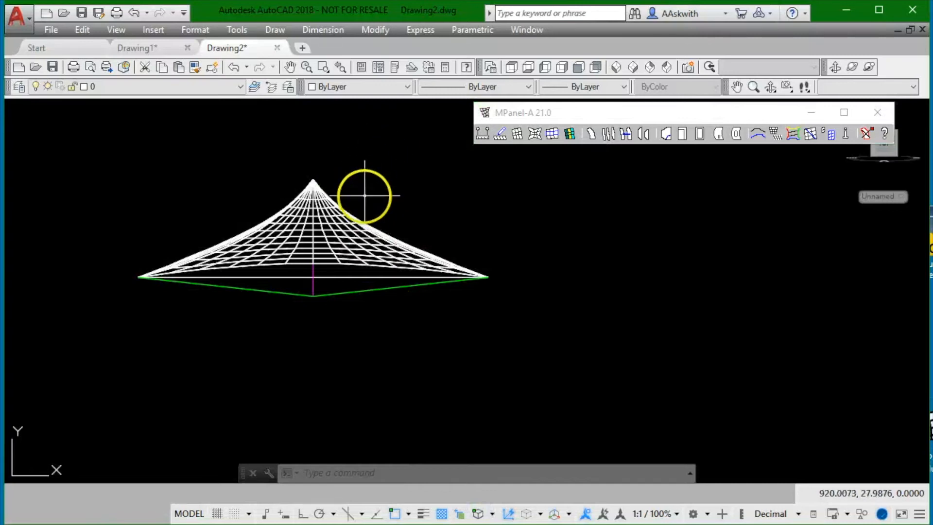
{"action": "left_click", "coordinate": [772, 87]}
{"action": "left_click_drag", "start_coordinate": [281, 296], "coordinate": [317, 287]}
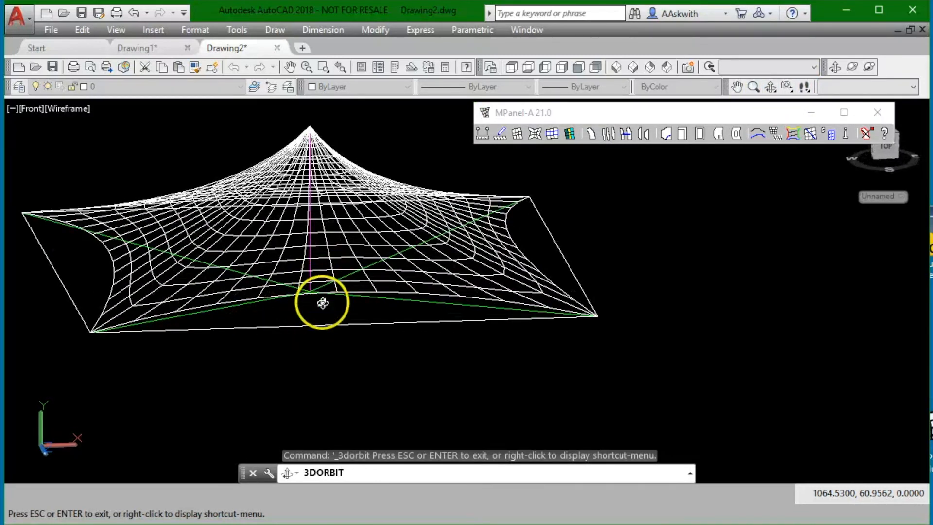
{"action": "left_click", "coordinate": [578, 69]}
{"action": "scroll", "coordinate": [246, 197], "scroll_direction": "down", "scroll_amount": 4}
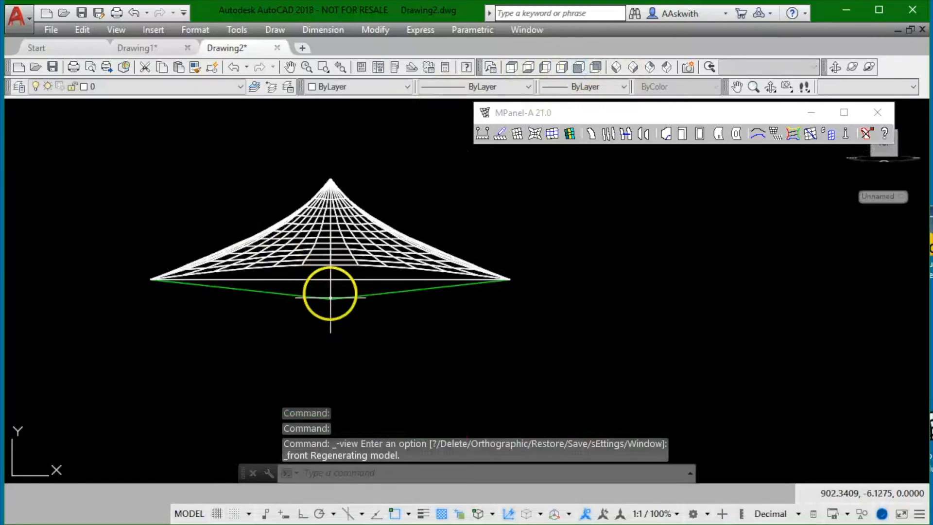
- In the top view, place one copy of the whole tent, with its pole and guy lines, to the right of the original
{"action": "left_click", "coordinate": [511, 68]}
{"action": "scroll", "coordinate": [141, 187], "scroll_direction": "down", "scroll_amount": 3}
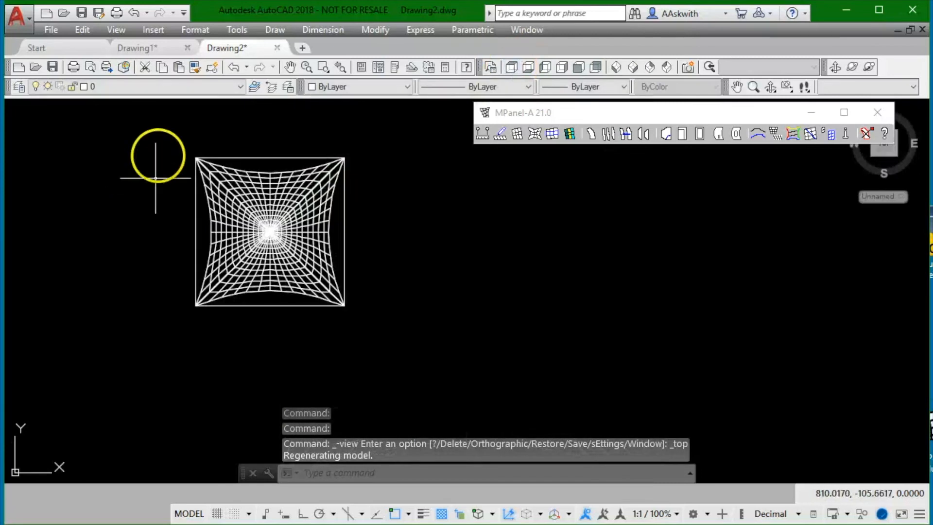
{"action": "left_click", "coordinate": [156, 125]}
{"action": "left_click", "coordinate": [396, 346]}
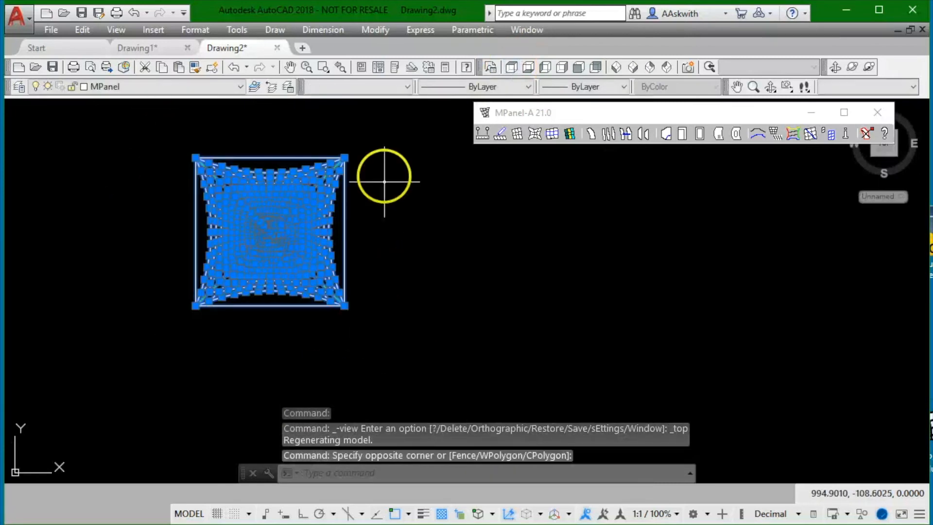
{"action": "left_click", "coordinate": [374, 30]}
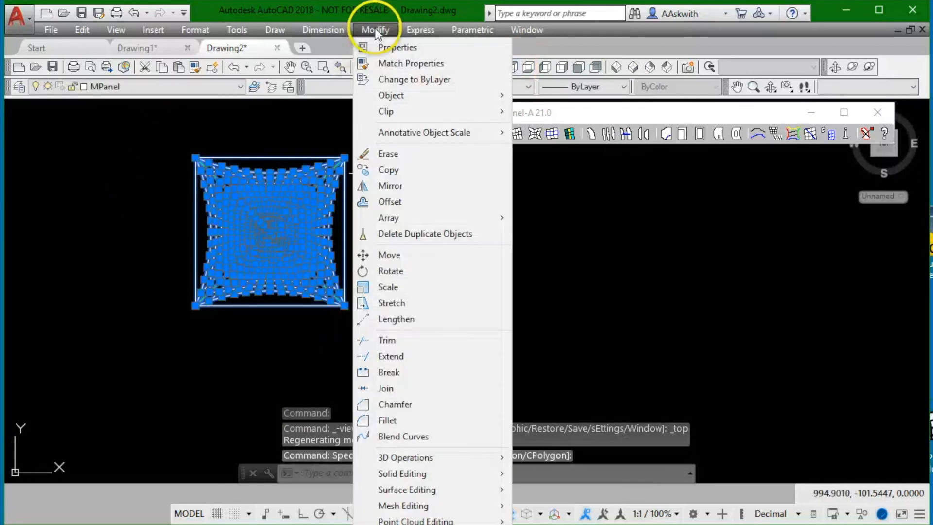
{"action": "left_click", "coordinate": [374, 170]}
{"action": "left_click", "coordinate": [174, 133]}
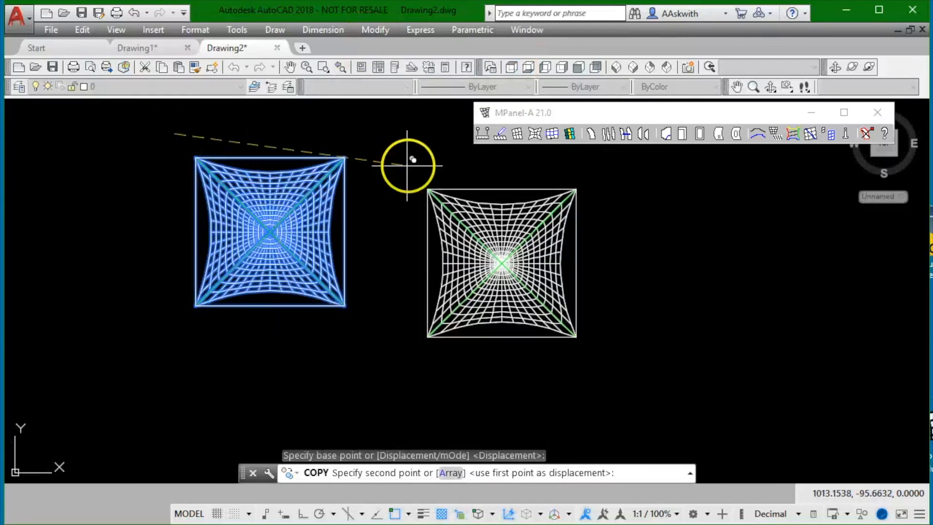
{"action": "left_click", "coordinate": [477, 158]}
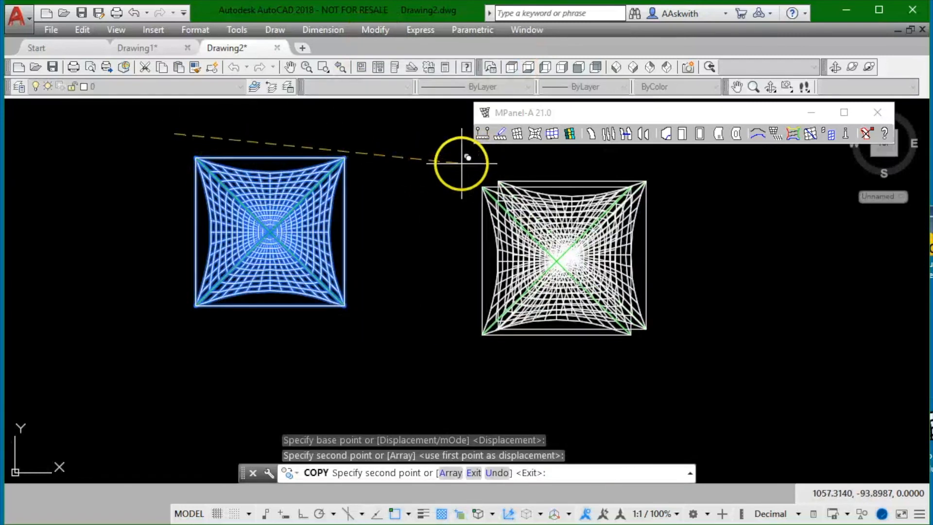
{"action": "key", "text": "Escape"}
- Check the information options for the pre stress link tension report, including its pre stress value
{"action": "scroll", "coordinate": [394, 204], "scroll_direction": "down", "scroll_amount": 4}
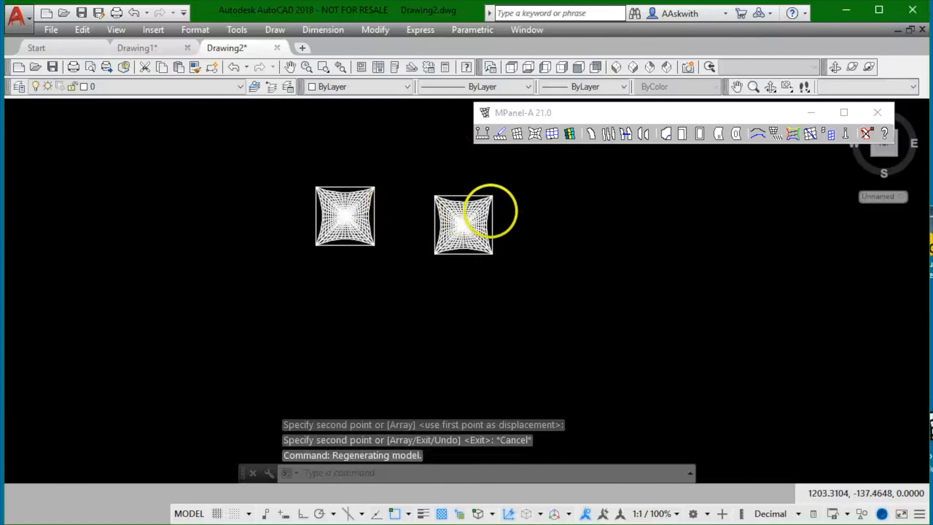
{"action": "scroll", "coordinate": [490, 211], "scroll_direction": "up", "scroll_amount": 6}
{"action": "scroll", "coordinate": [225, 178], "scroll_direction": "down", "scroll_amount": 2}
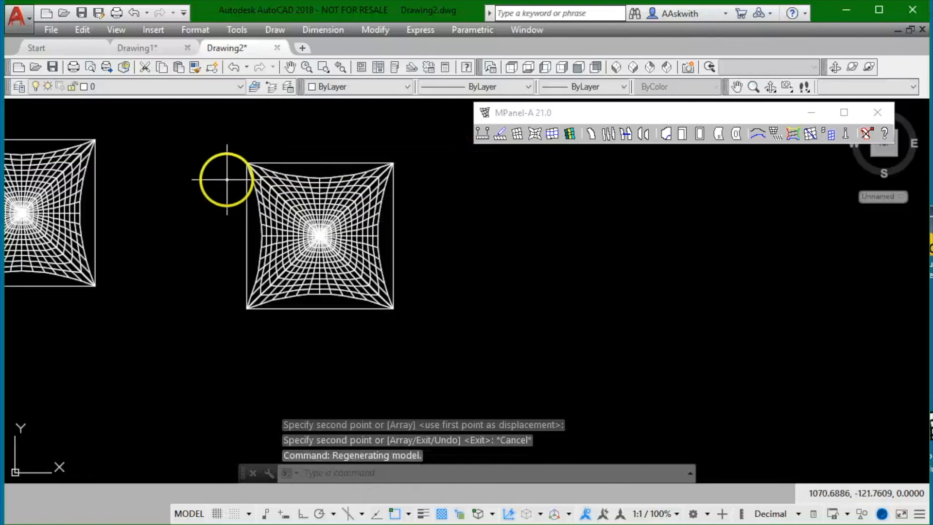
{"action": "left_click", "coordinate": [698, 119]}
{"action": "scroll", "coordinate": [471, 291], "scroll_direction": "down", "scroll_amount": 2}
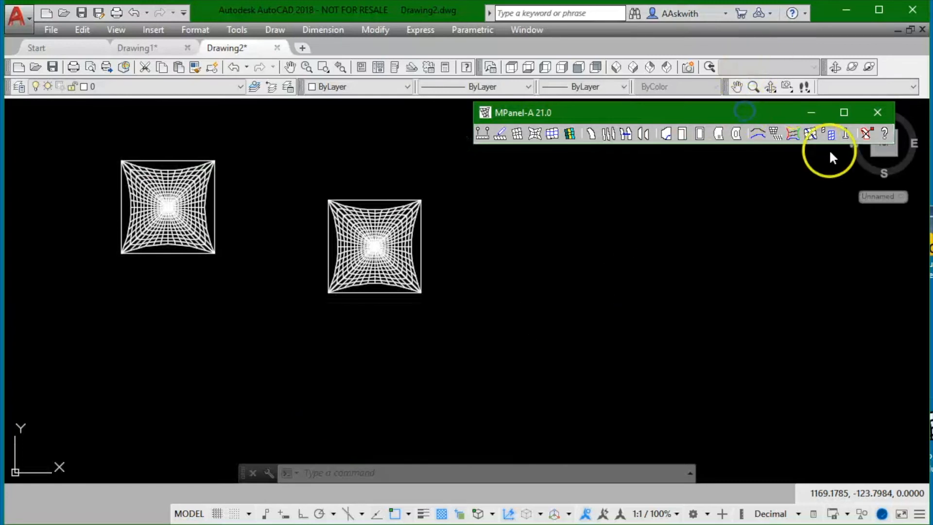
{"action": "left_click", "coordinate": [846, 135]}
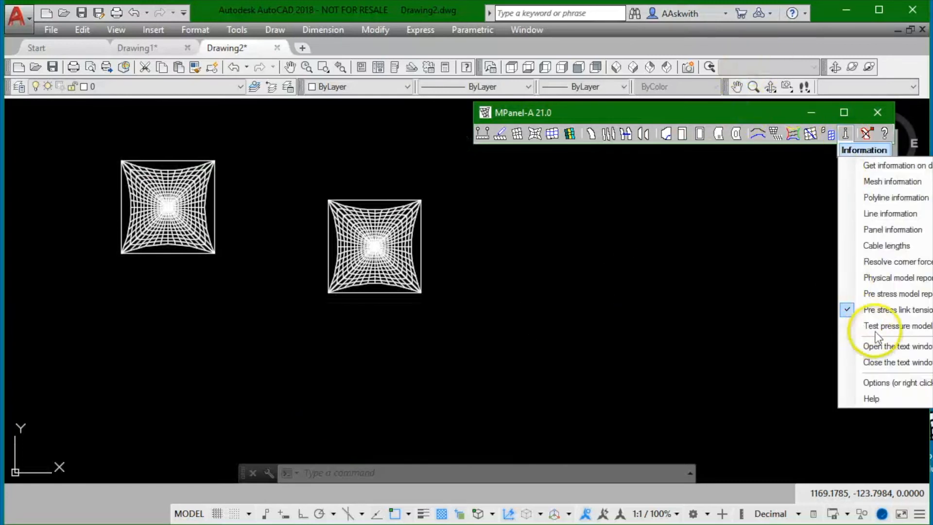
{"action": "right_click", "coordinate": [905, 311]}
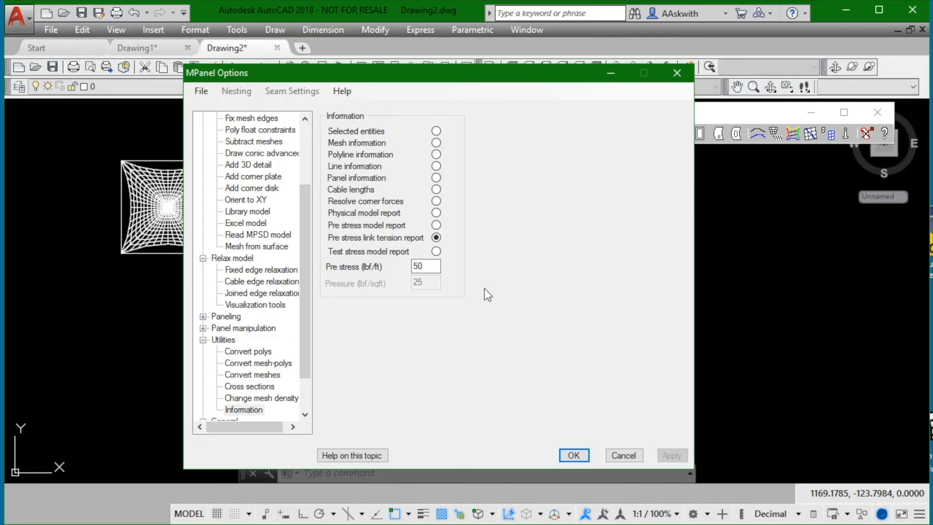
{"action": "left_click", "coordinate": [574, 456]}
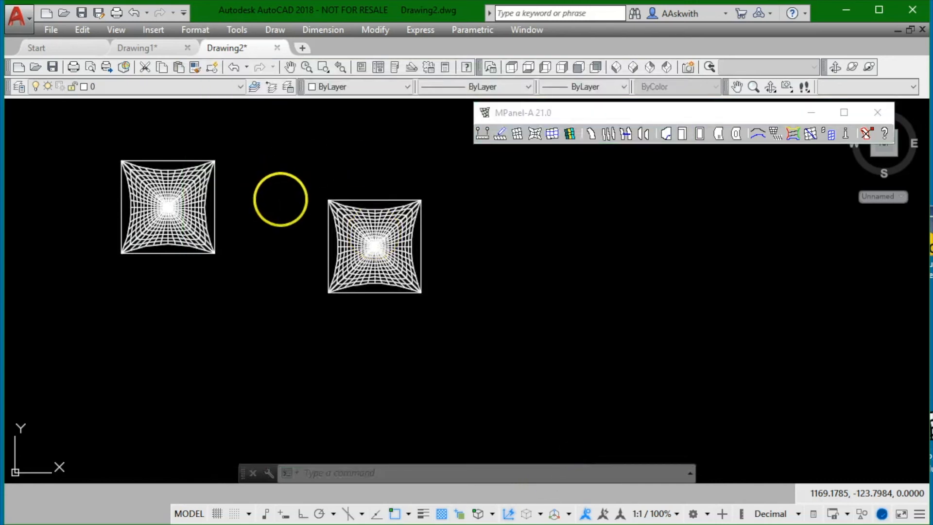
- Run the pre stress link tension report on the copied tent and clear its red meshes
{"action": "left_click", "coordinate": [303, 177]}
{"action": "left_click", "coordinate": [466, 316]}
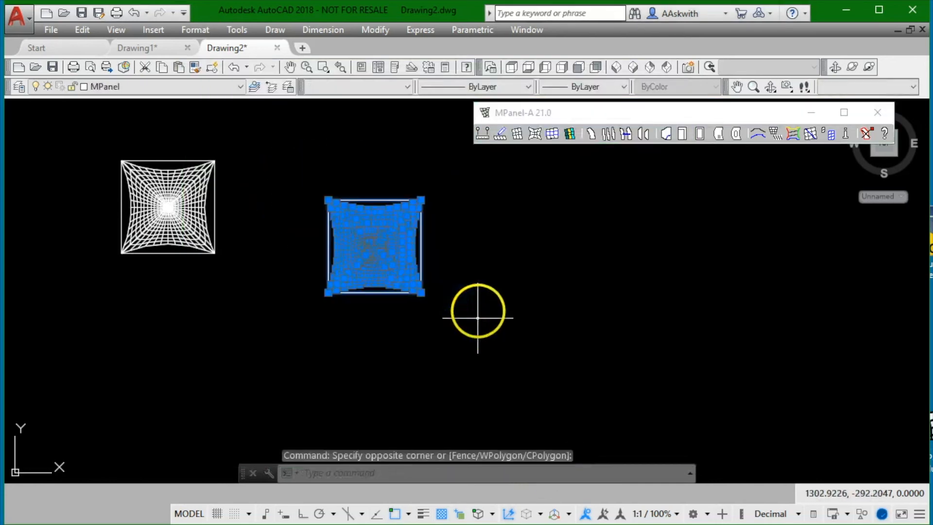
{"action": "left_click", "coordinate": [698, 113]}
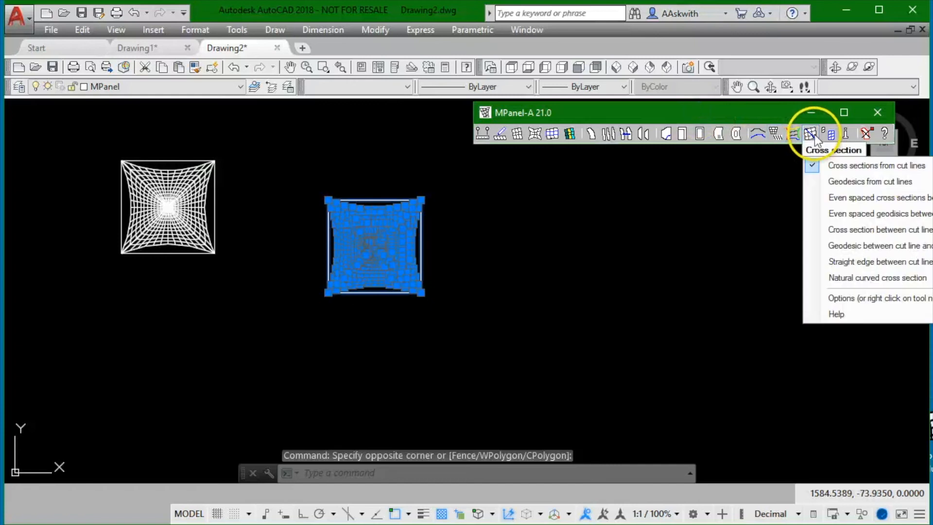
{"action": "mouse_move", "coordinate": [847, 136]}
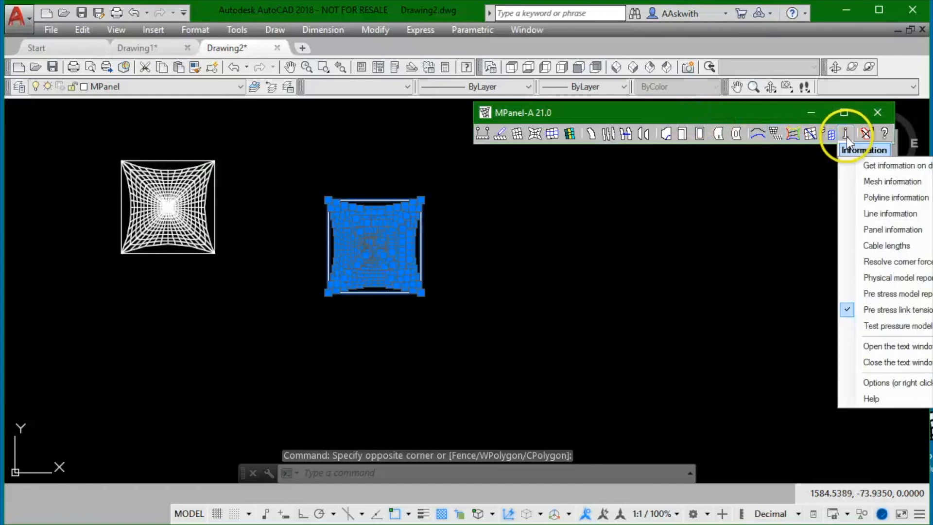
{"action": "left_click", "coordinate": [876, 312]}
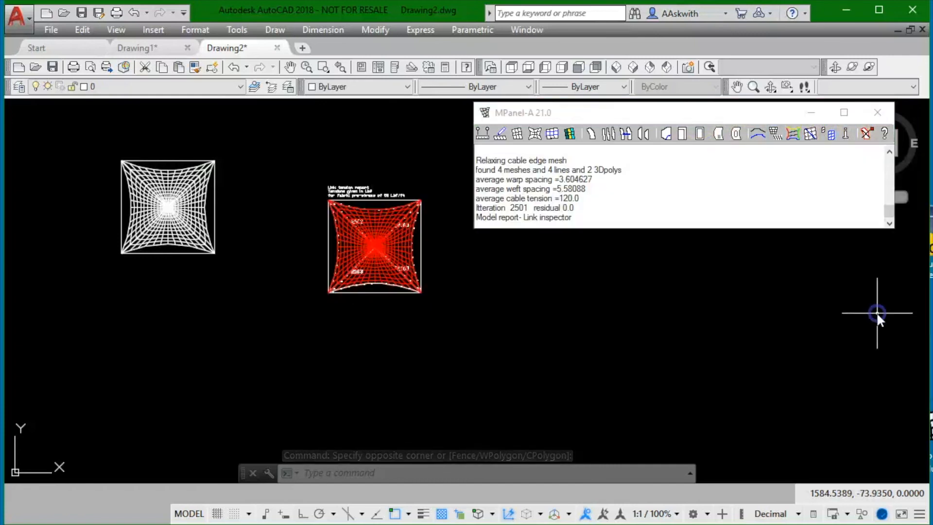
{"action": "left_click", "coordinate": [866, 134]}
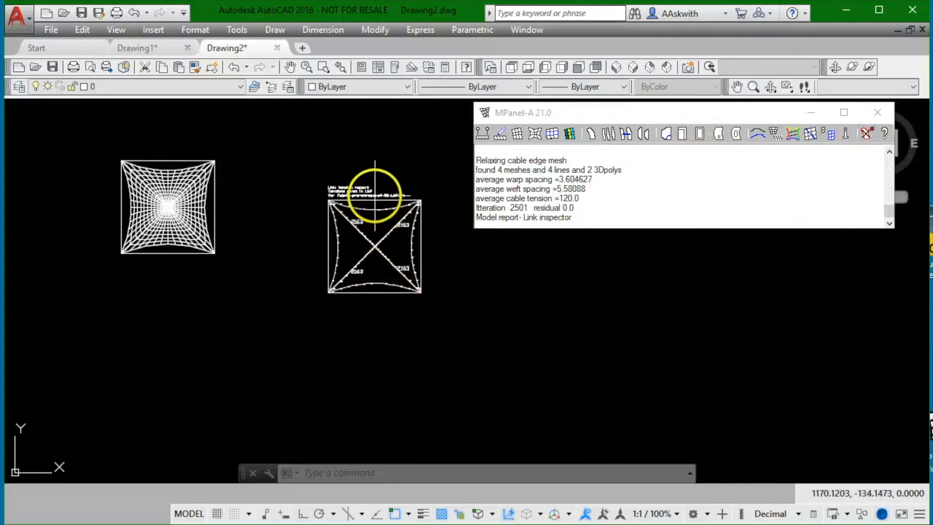
- Examine the link tension report on the copy from a tilted 3D view, comparing the tension labels along the cables and guy lines
{"action": "scroll", "coordinate": [372, 192], "scroll_direction": "up", "scroll_amount": 5}
{"action": "scroll", "coordinate": [190, 173], "scroll_direction": "down", "scroll_amount": 2}
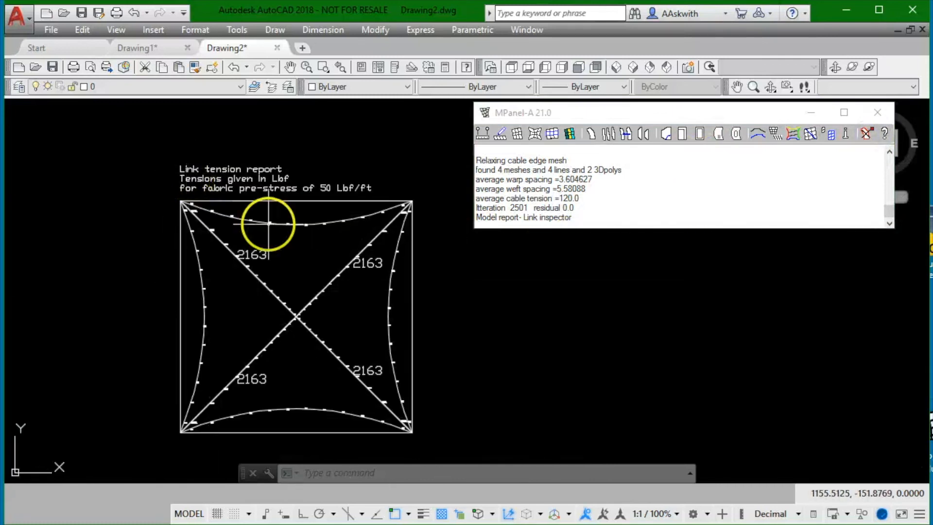
{"action": "left_click", "coordinate": [770, 87]}
{"action": "left_click_drag", "start_coordinate": [302, 355], "coordinate": [197, 425]}
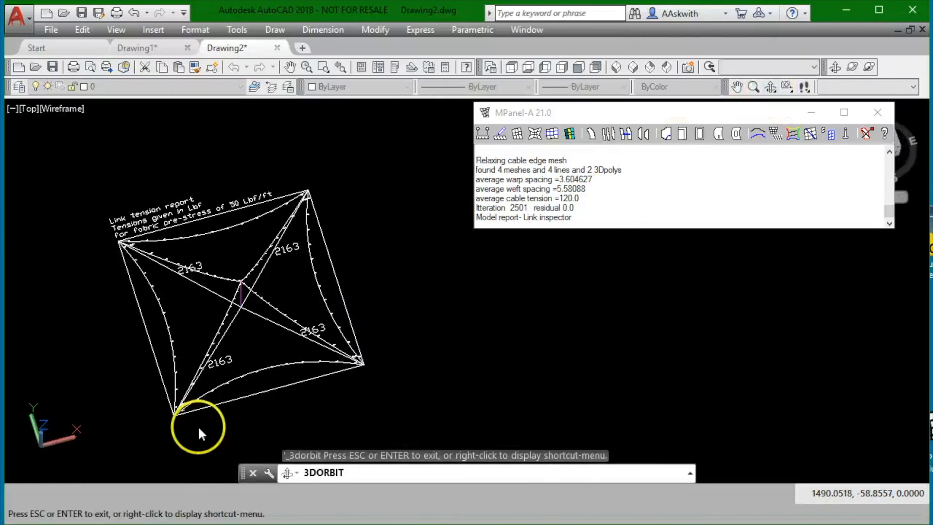
{"action": "key", "text": "Escape"}
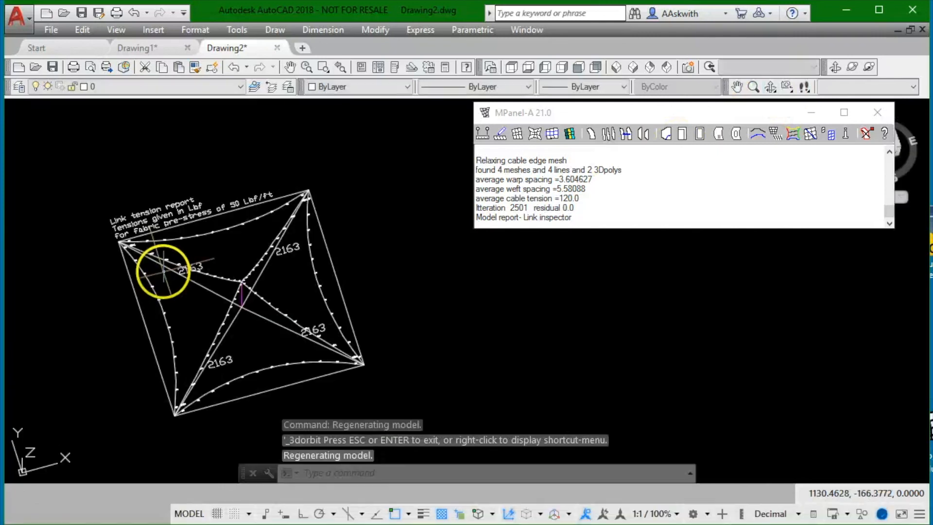
{"action": "scroll", "coordinate": [168, 271], "scroll_direction": "up", "scroll_amount": 10}
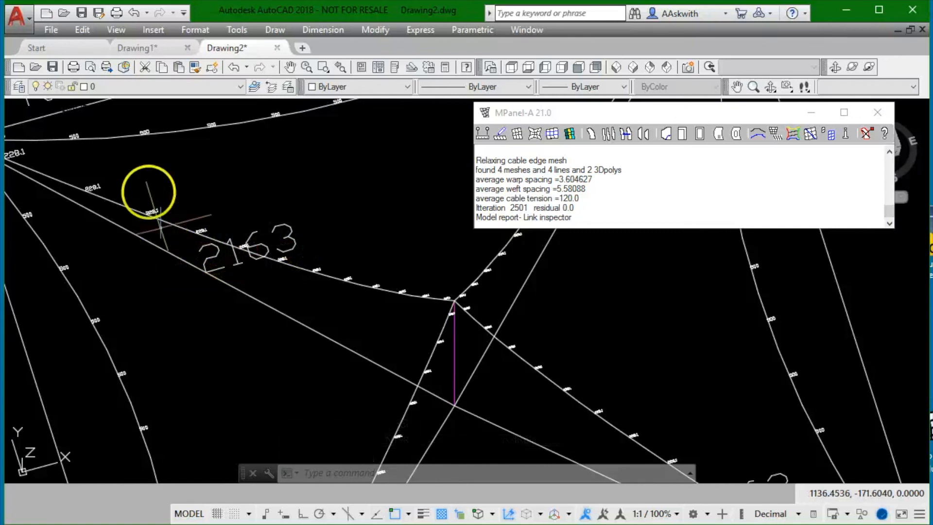
{"action": "scroll", "coordinate": [142, 204], "scroll_direction": "up", "scroll_amount": 6}
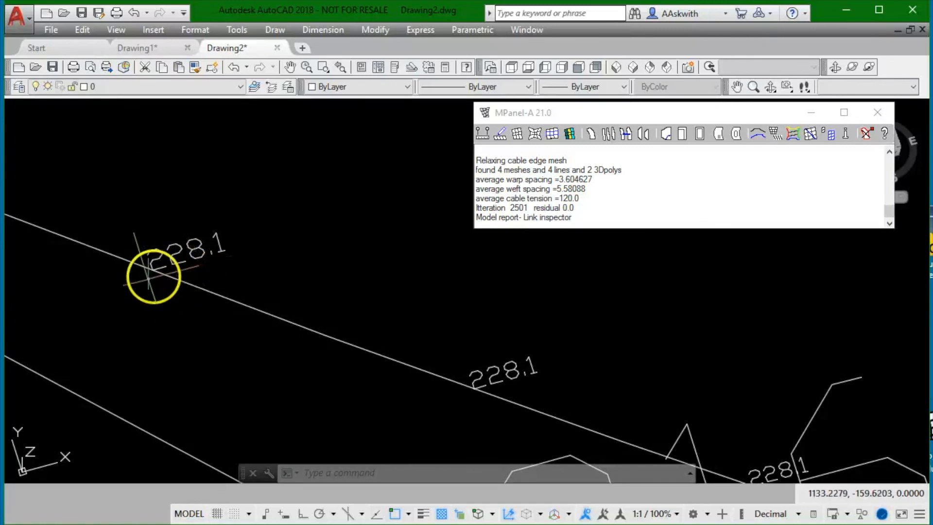
{"action": "scroll", "coordinate": [152, 272], "scroll_direction": "down", "scroll_amount": 4}
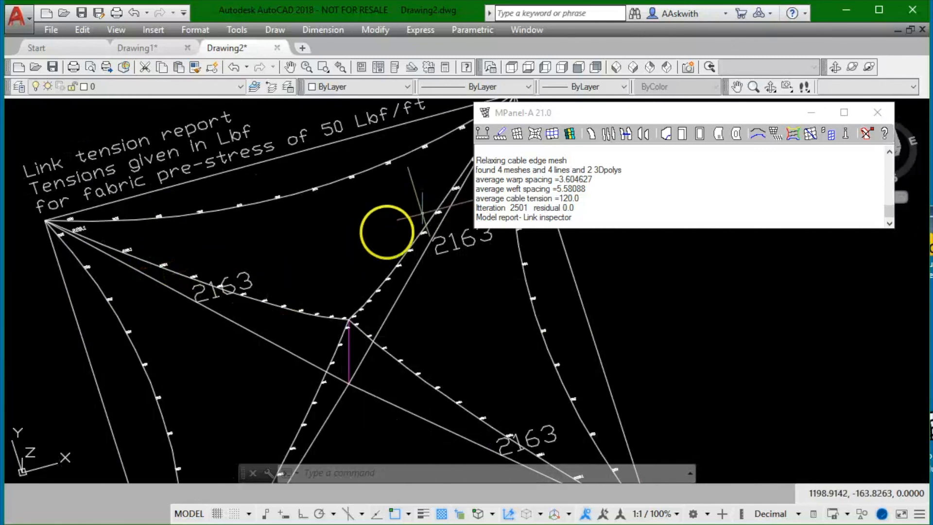
{"action": "scroll", "coordinate": [245, 241], "scroll_direction": "down", "scroll_amount": 2}
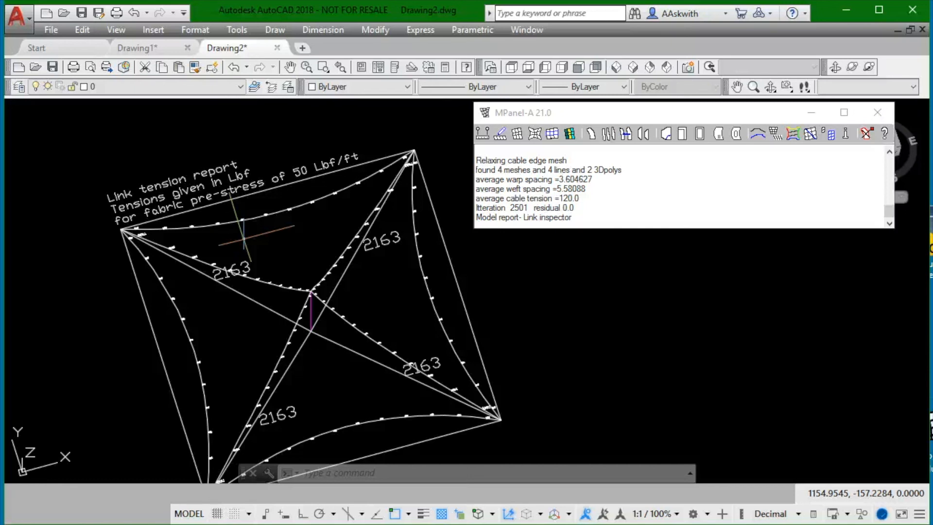
{"action": "scroll", "coordinate": [243, 239], "scroll_direction": "up", "scroll_amount": 5}
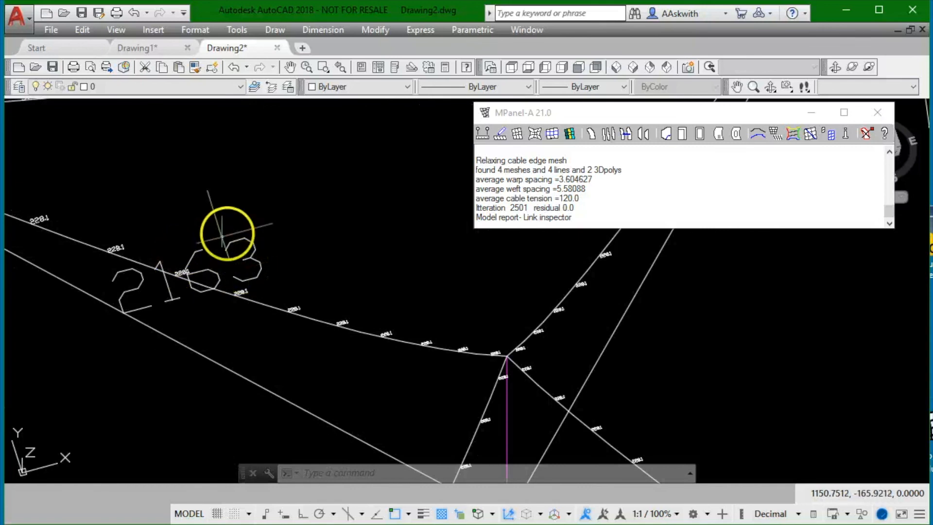
{"action": "scroll", "coordinate": [246, 191], "scroll_direction": "down", "scroll_amount": 6}
{"action": "scroll", "coordinate": [270, 267], "scroll_direction": "down", "scroll_amount": 2}
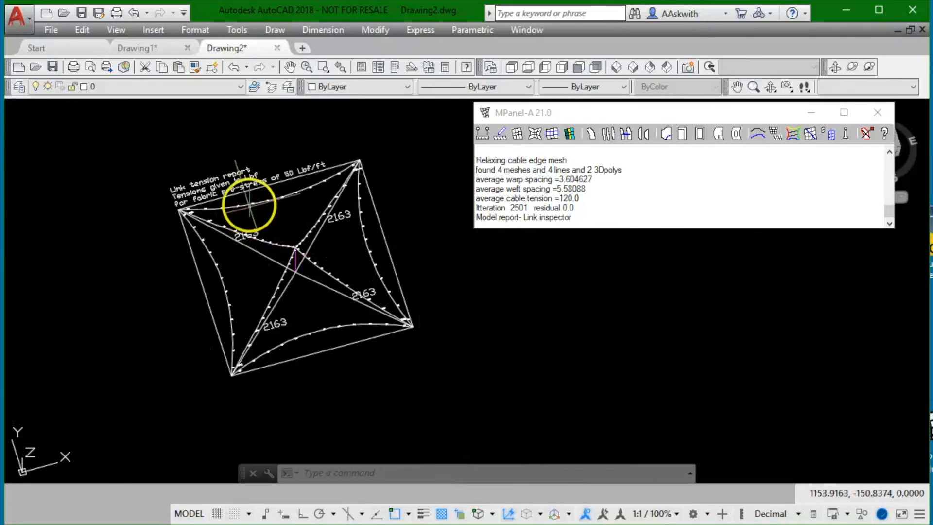
{"action": "scroll", "coordinate": [249, 205], "scroll_direction": "up", "scroll_amount": 2}
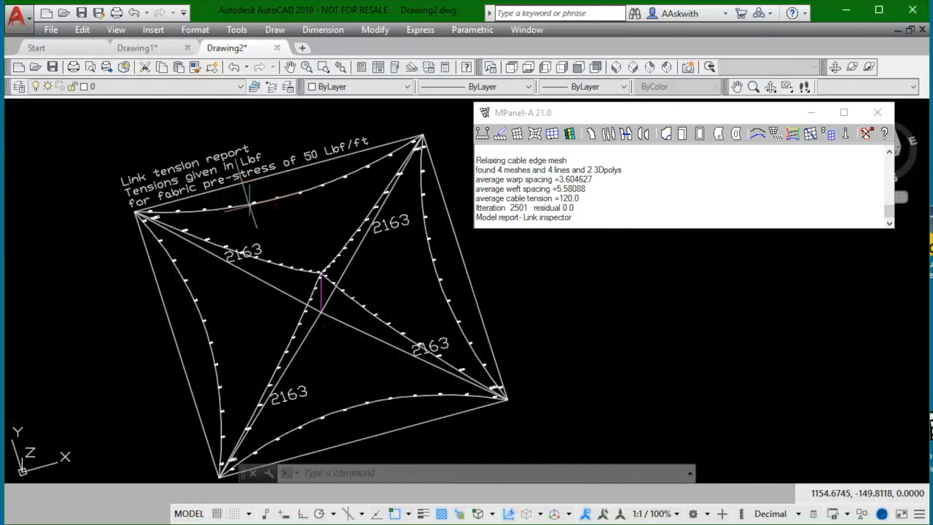